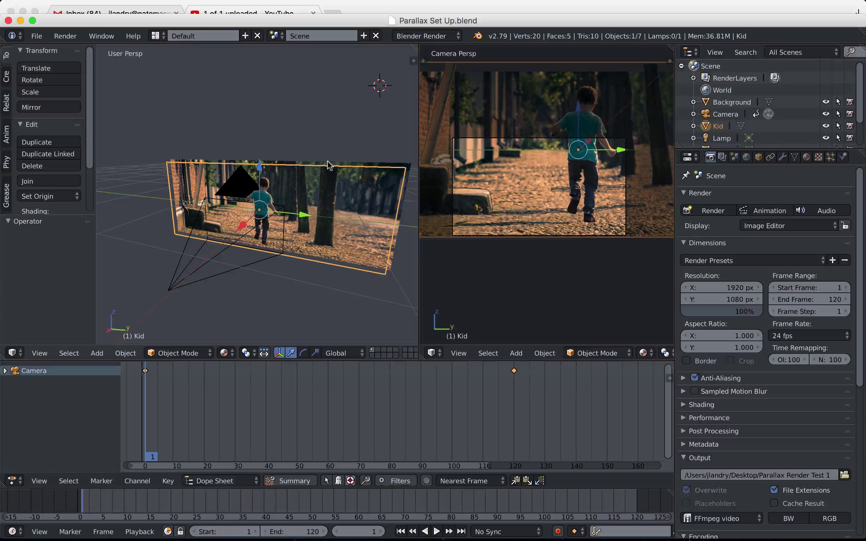
Move the 3D cursor, orbit the view, and select the camera.
{"action": "left_click", "coordinate": [310, 123]}
{"action": "mouse_move", "coordinate": [313, 214]}
{"action": "middle_mouse_down"}
{"action": "mouse_move", "coordinate": [281, 211]}
{"action": "mouse_move", "coordinate": [324, 214]}
{"action": "middle_mouse_up"}
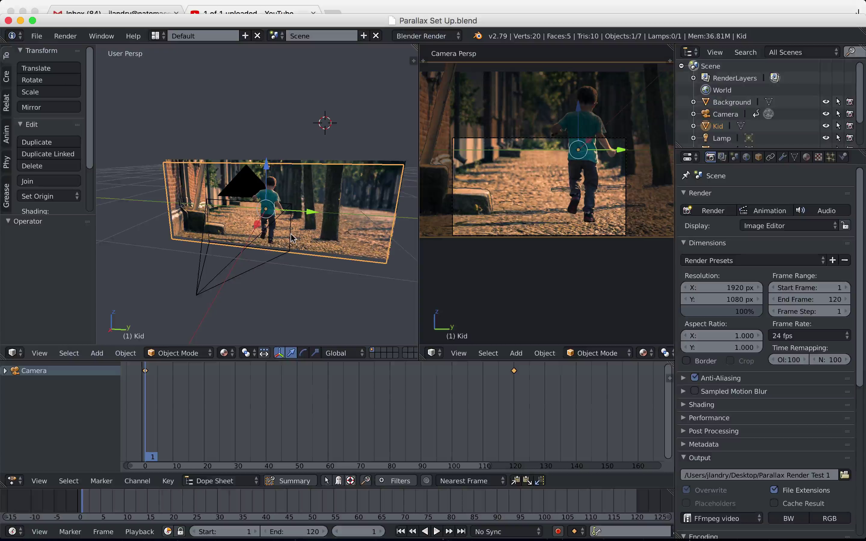
{"action": "right_click", "coordinate": [226, 272]}
{"action": "mouse_move", "coordinate": [318, 280]}
{"action": "middle_mouse_down"}
{"action": "mouse_move", "coordinate": [290, 276]}
{"action": "mouse_move", "coordinate": [309, 287]}
{"action": "middle_mouse_up"}
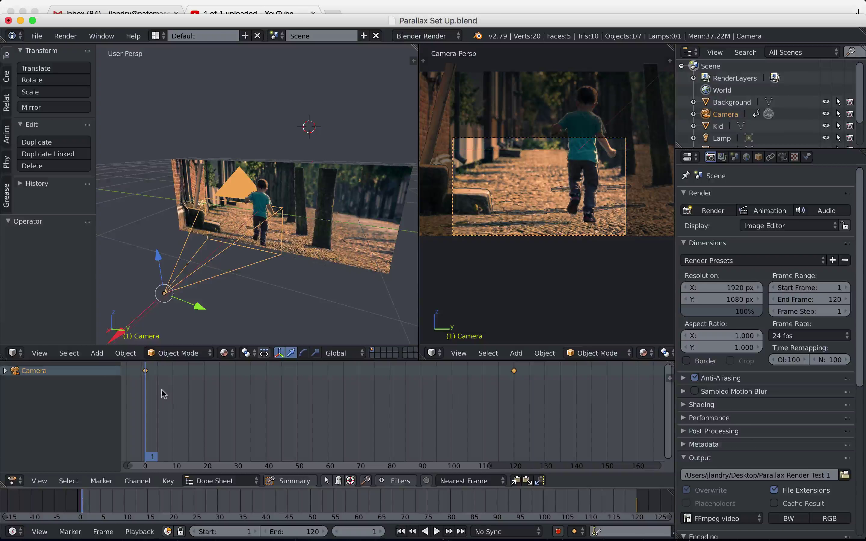
Play and scrub the camera animation through frames 1–120, stopping back at frame 1.
{"action": "key", "text": "alt+a"}
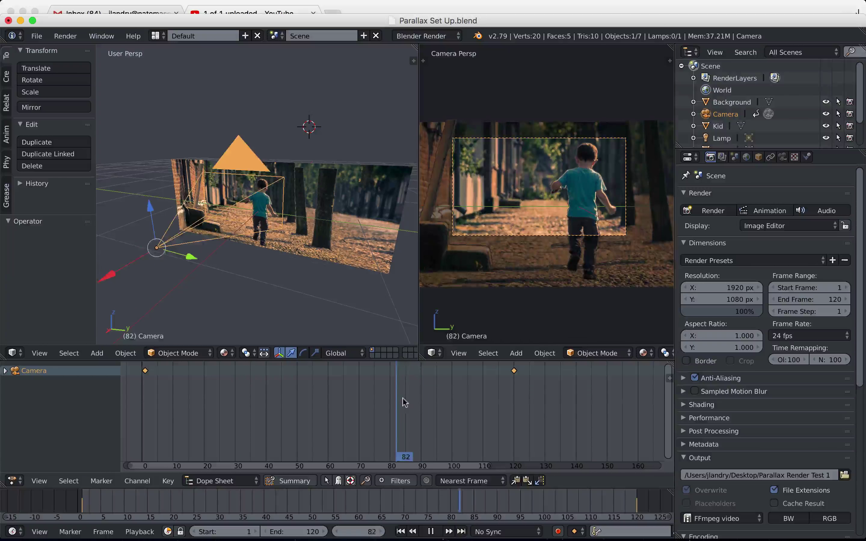
{"action": "left_click_drag", "start_coordinate": [500, 403], "coordinate": [514, 387]}
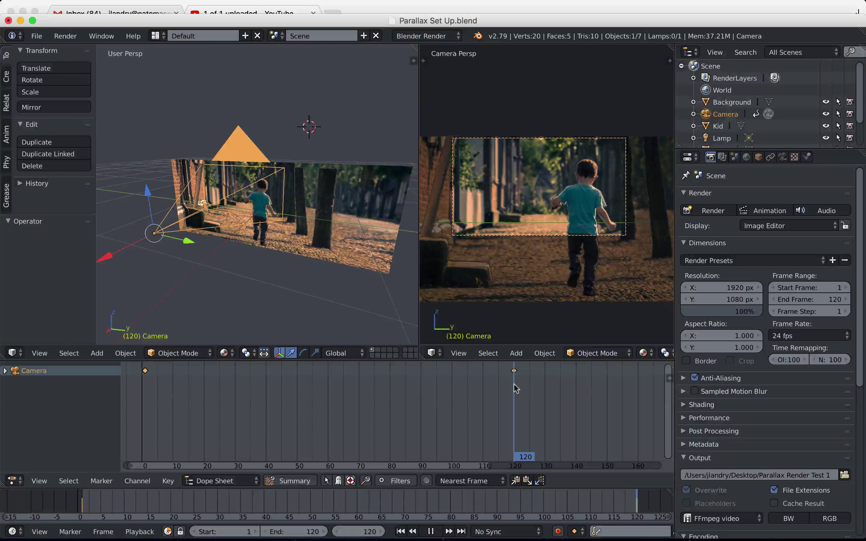
{"action": "left_click_drag", "start_coordinate": [515, 385], "coordinate": [144, 384]}
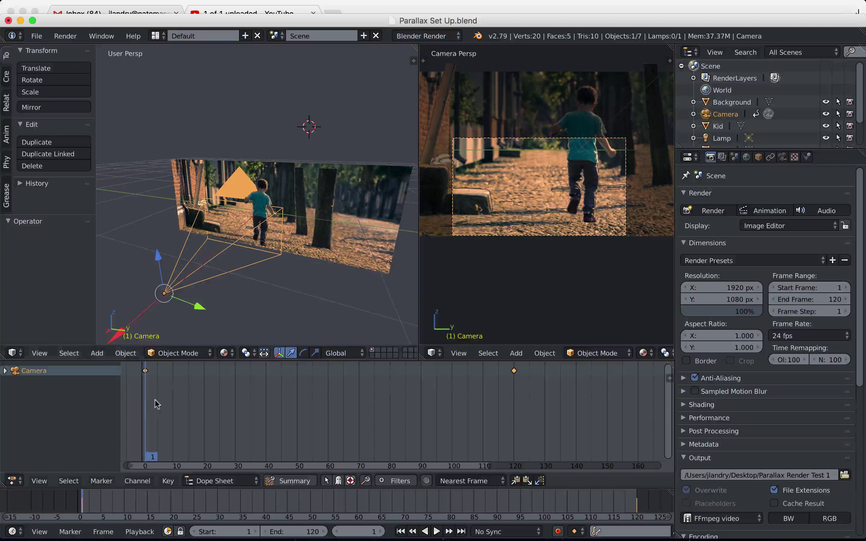
{"action": "key", "text": "alt+a"}
{"action": "left_click_drag", "start_coordinate": [268, 400], "coordinate": [146, 401]}
{"action": "key", "text": "alt+a"}
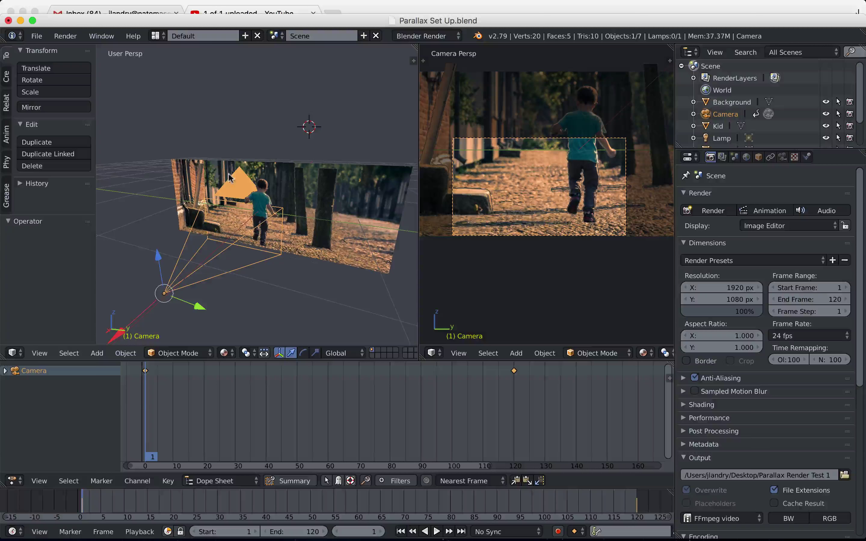
Search add-ons for 'animall', verify AnimAll is ticked, then save user settings and close preferences.
{"action": "left_click", "coordinate": [37, 37]}
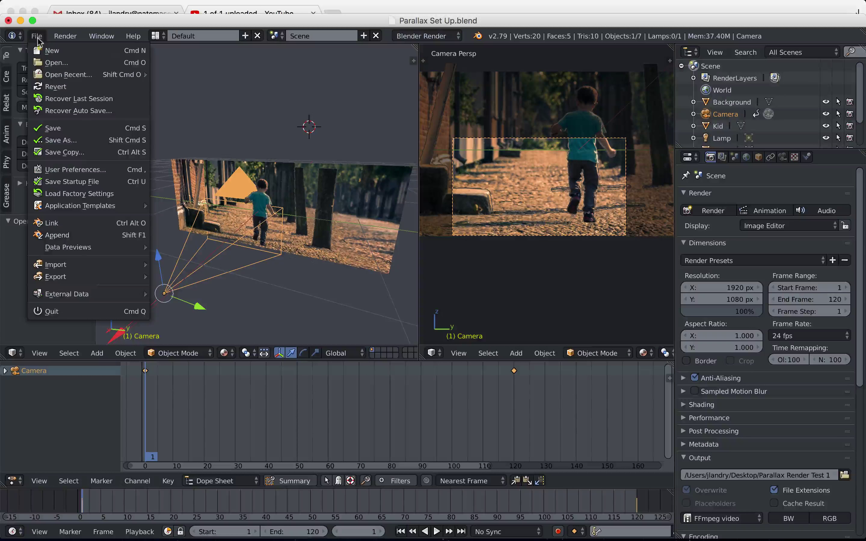
{"action": "left_click", "coordinate": [74, 170]}
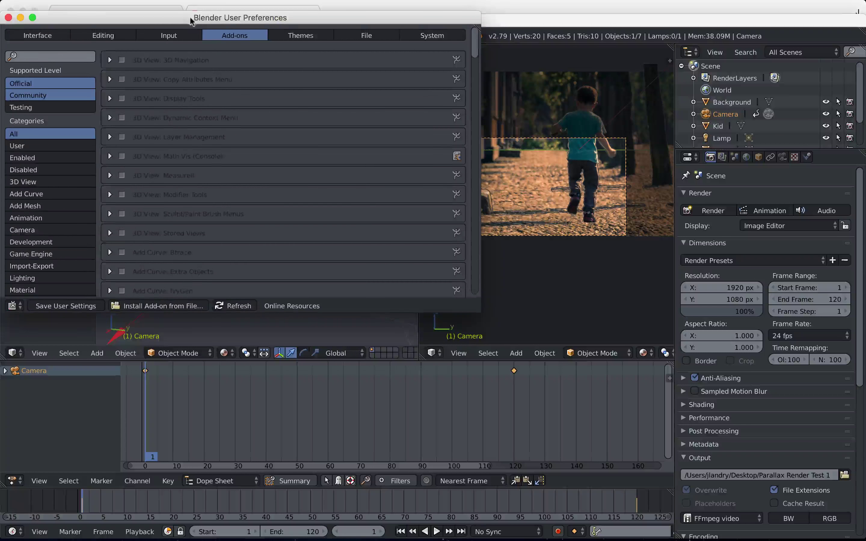
{"action": "left_click_drag", "start_coordinate": [221, 9], "coordinate": [376, 89]}
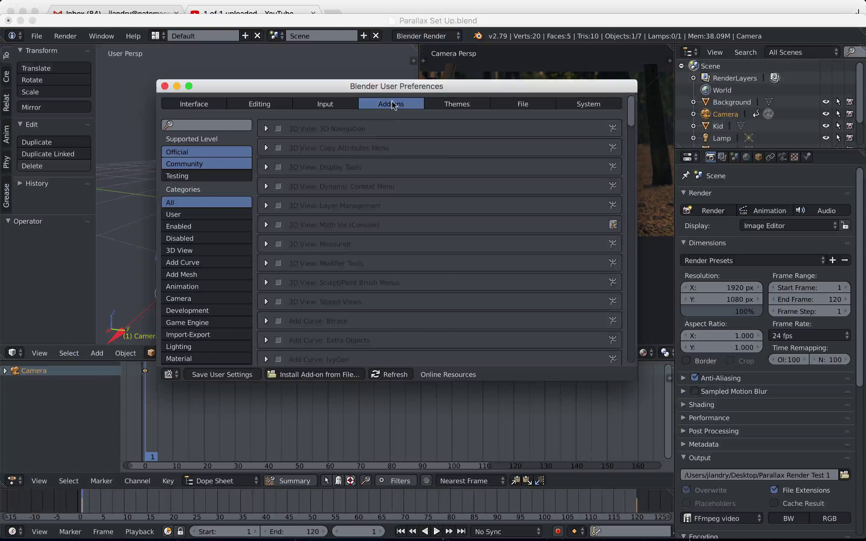
{"action": "left_click", "coordinate": [219, 126]}
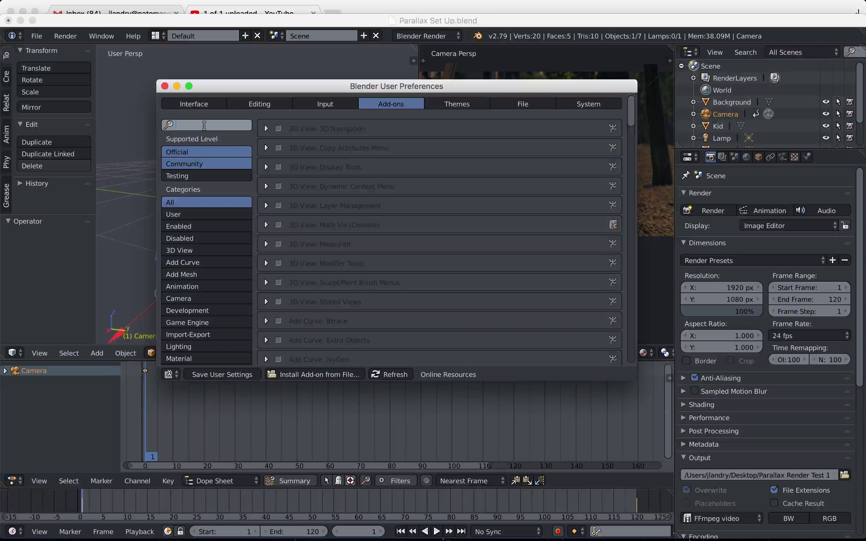
{"action": "type", "text": "anim"}
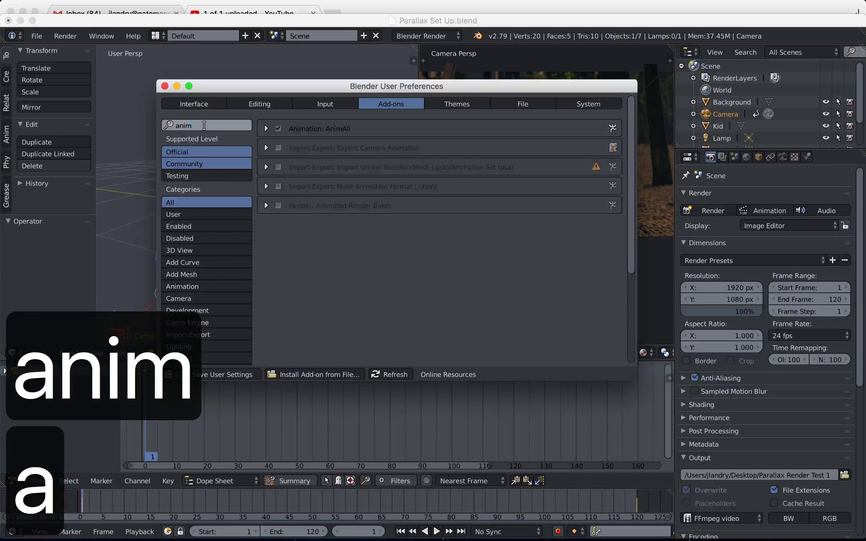
{"action": "type", "text": "all"}
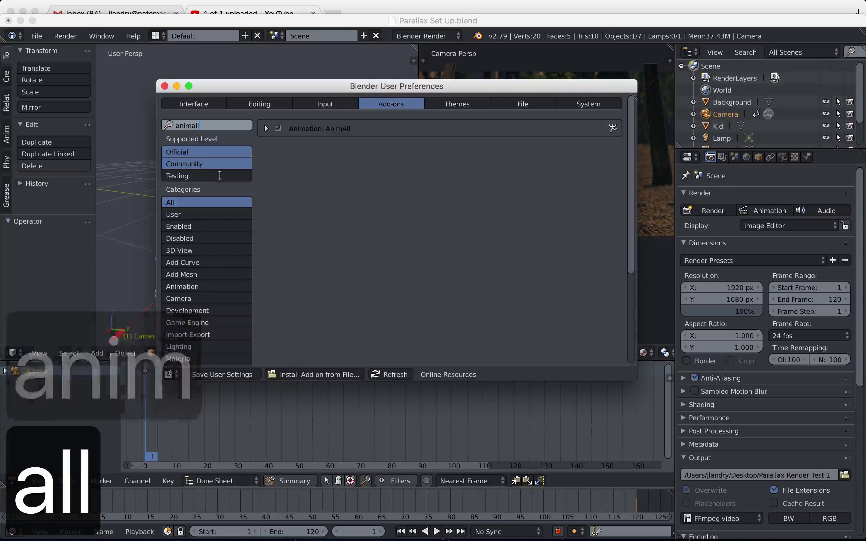
{"action": "left_click_drag", "start_coordinate": [326, 90], "coordinate": [291, 91]}
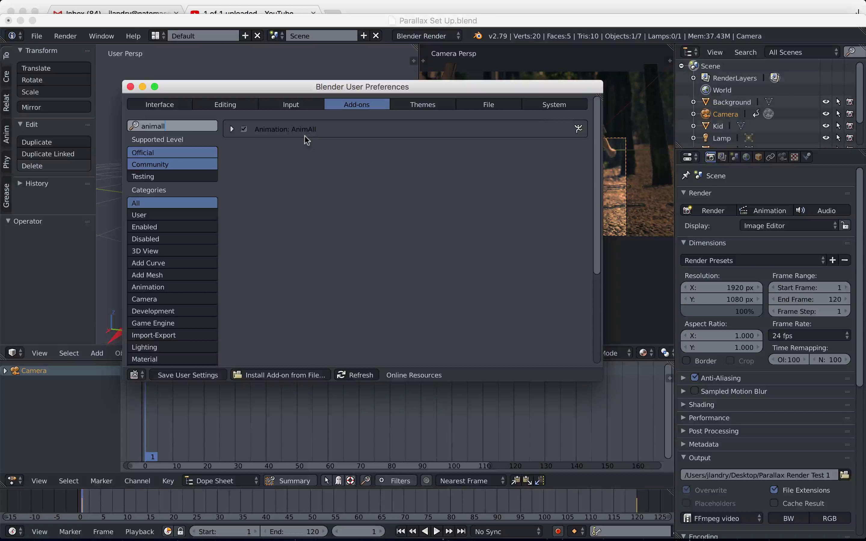
{"action": "left_click", "coordinate": [243, 132]}
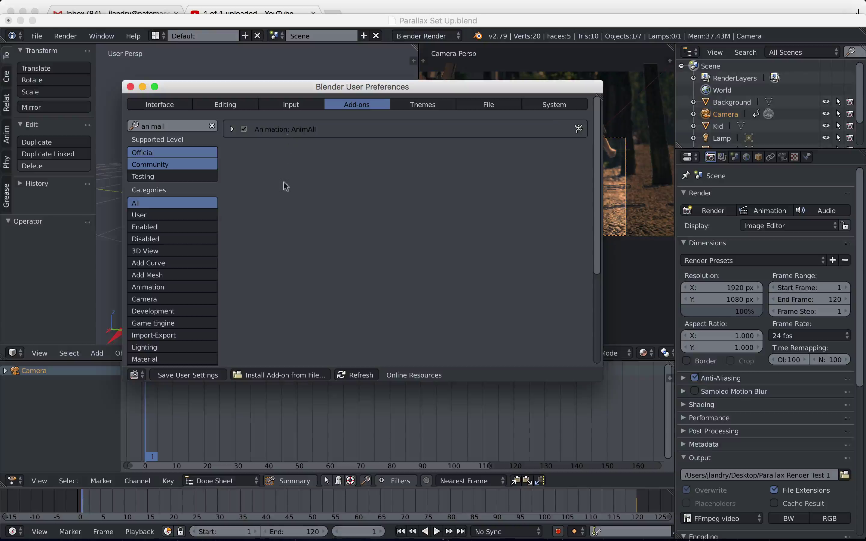
{"action": "left_click", "coordinate": [207, 376]}
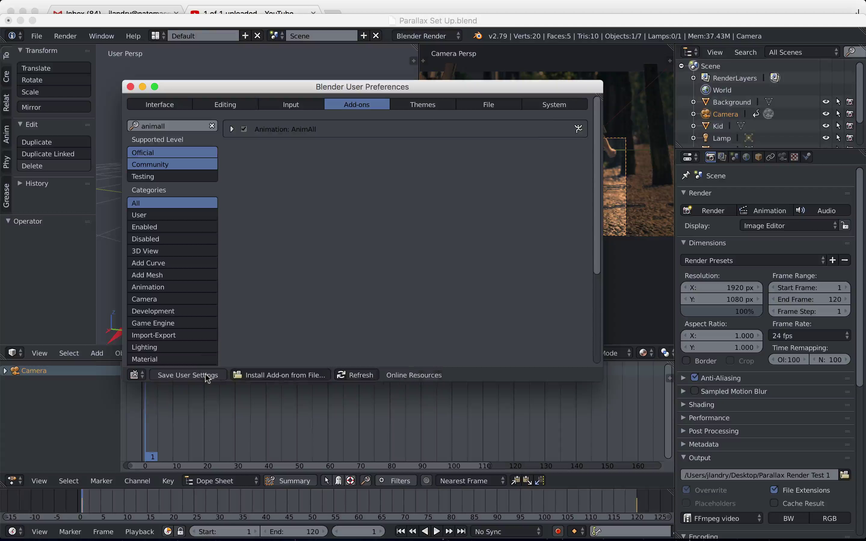
{"action": "left_click", "coordinate": [130, 87]}
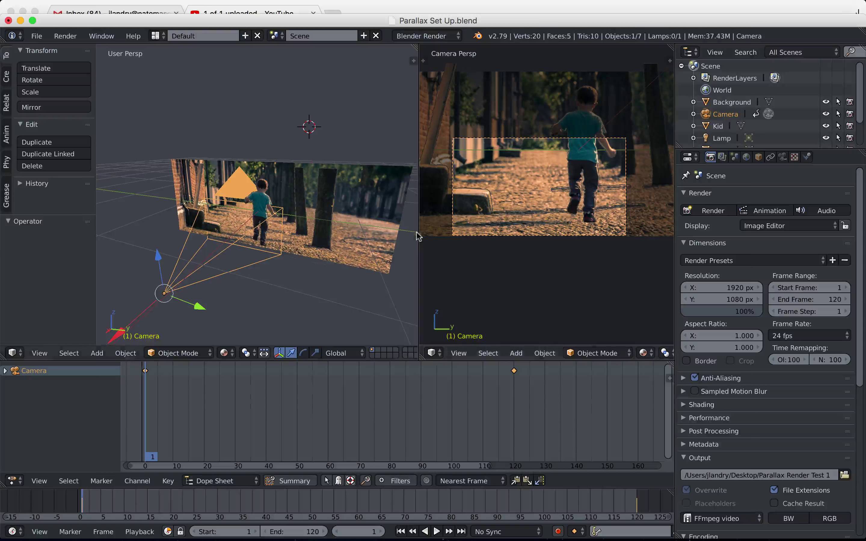
Widen the perspective view, resize and toggle the tool shelf, then select the Kid plane.
{"action": "left_click_drag", "start_coordinate": [417, 233], "coordinate": [470, 234]}
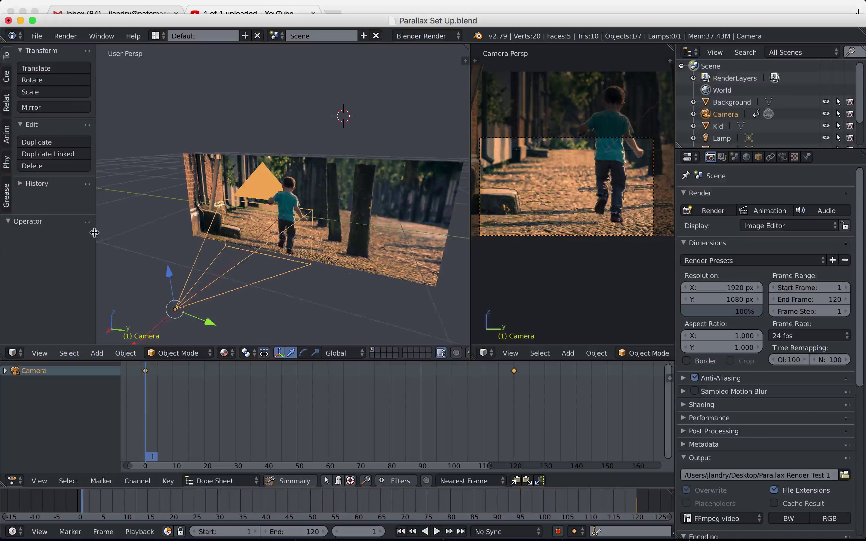
{"action": "left_click_drag", "start_coordinate": [94, 233], "coordinate": [136, 224]}
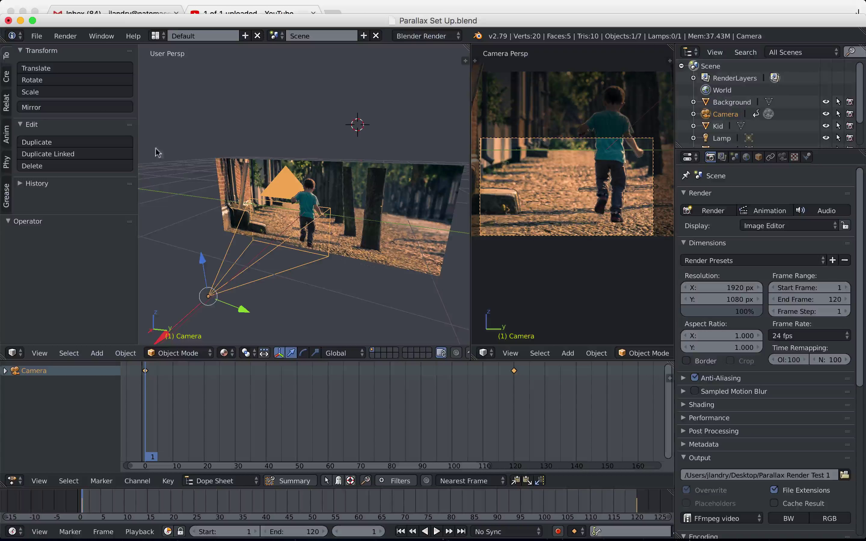
{"action": "key", "text": "t"}
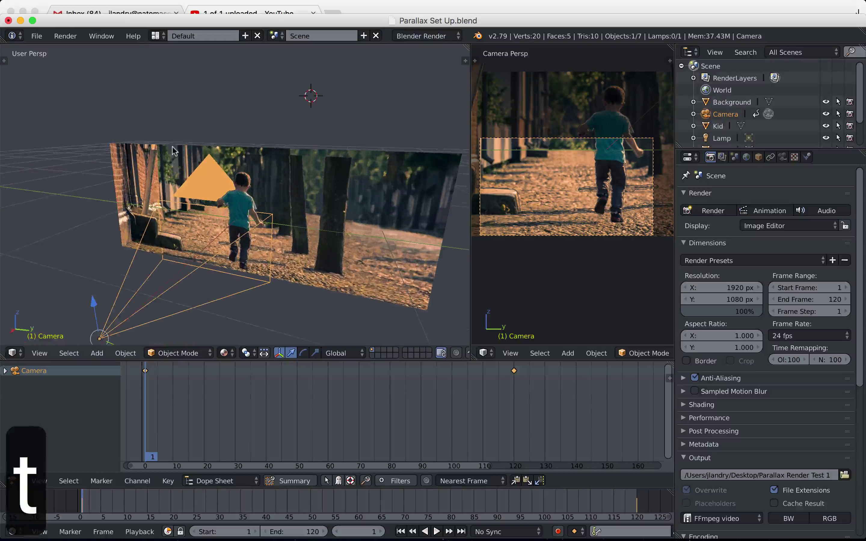
{"action": "key", "text": "t"}
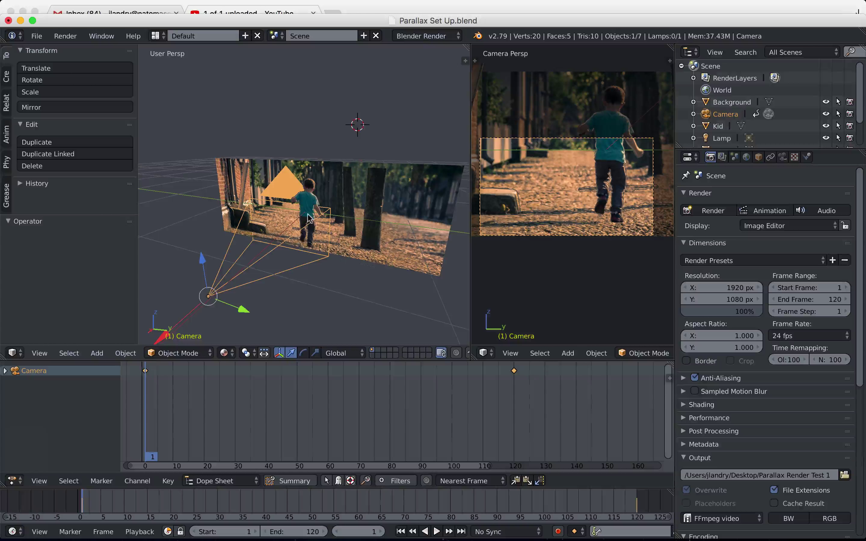
{"action": "right_click", "coordinate": [312, 190]}
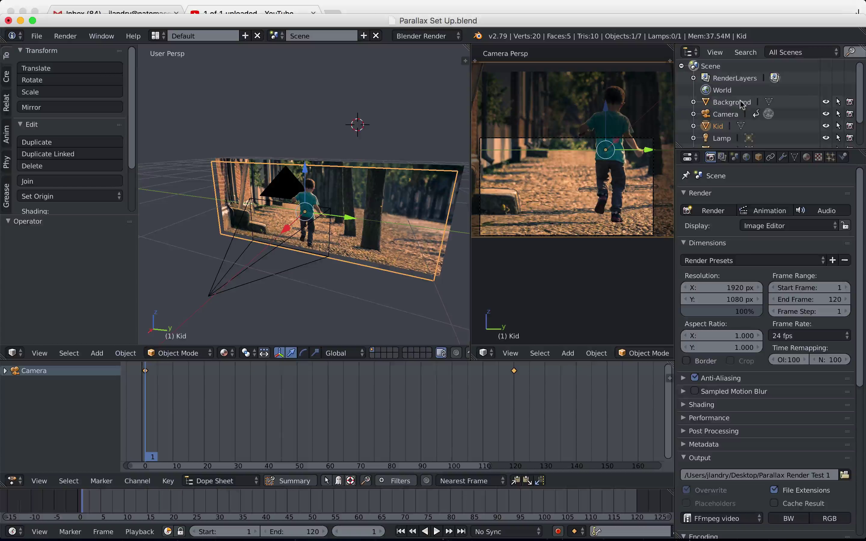
Select Kid in the outliner, then zoom and orbit to face the plane nearly head-on.
{"action": "left_click_drag", "start_coordinate": [768, 147], "coordinate": [776, 183]}
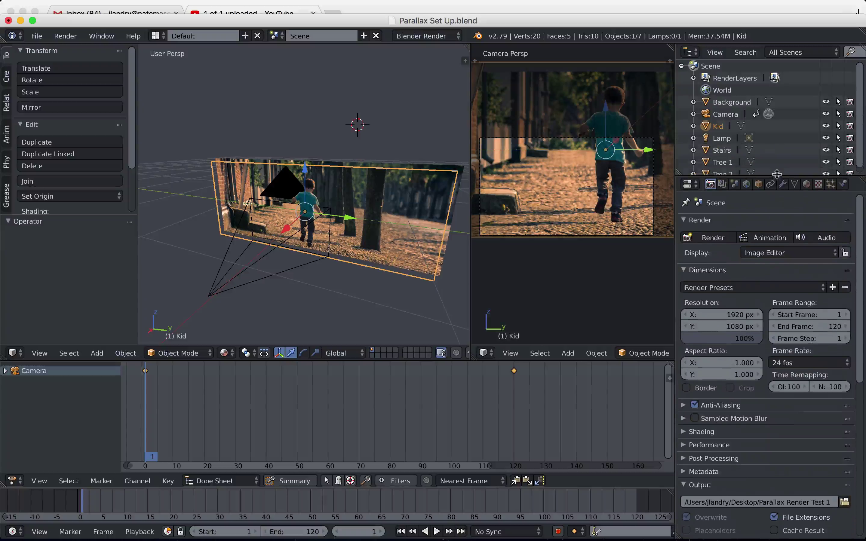
{"action": "left_click", "coordinate": [720, 126]}
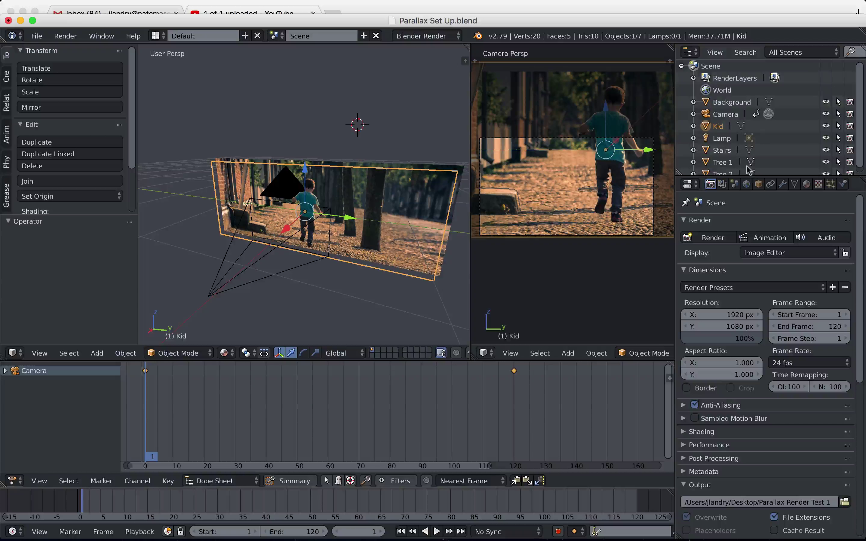
{"action": "left_click_drag", "start_coordinate": [751, 177], "coordinate": [748, 124]}
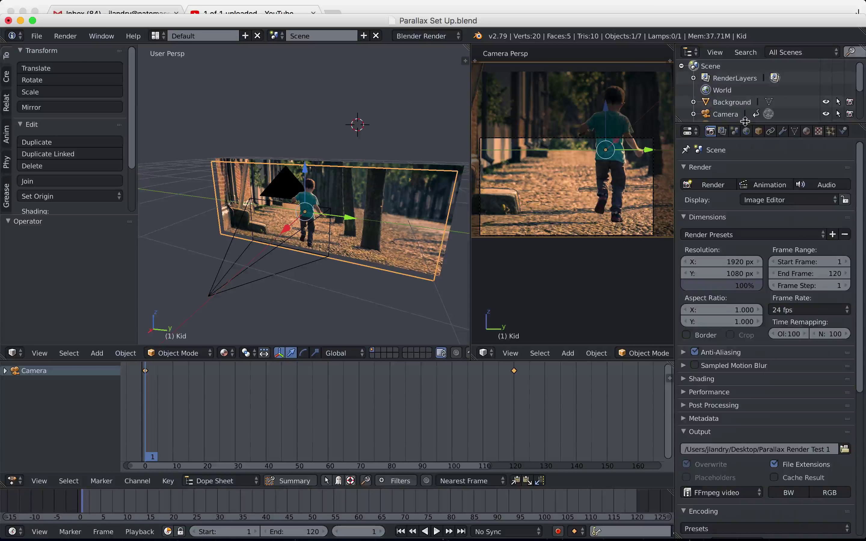
{"action": "scroll", "coordinate": [344, 219], "scroll_direction": "up", "scroll_amount": 3}
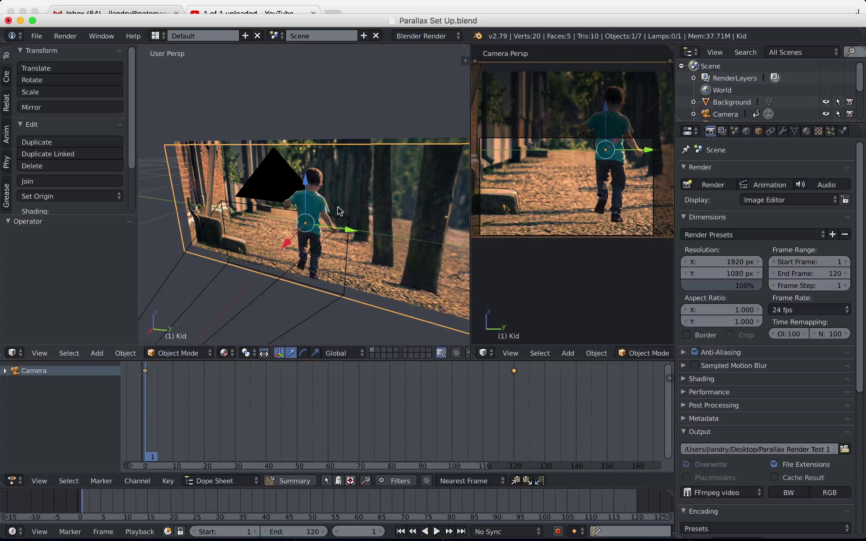
{"action": "mouse_move", "coordinate": [339, 212]}
{"action": "middle_mouse_down"}
{"action": "mouse_move", "coordinate": [327, 214]}
{"action": "mouse_move", "coordinate": [358, 206]}
{"action": "mouse_move", "coordinate": [343, 212]}
{"action": "middle_mouse_up"}
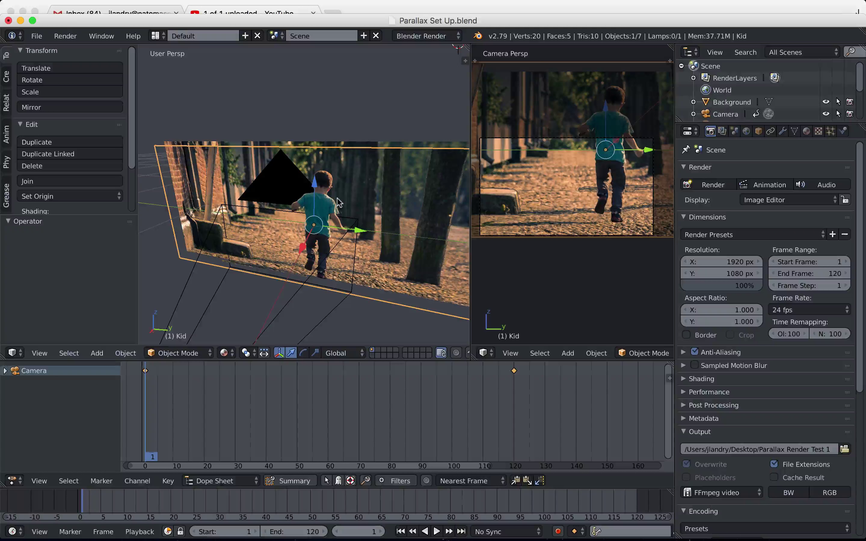
{"action": "middle_click_drag", "start_coordinate": [335, 200], "coordinate": [348, 192]}
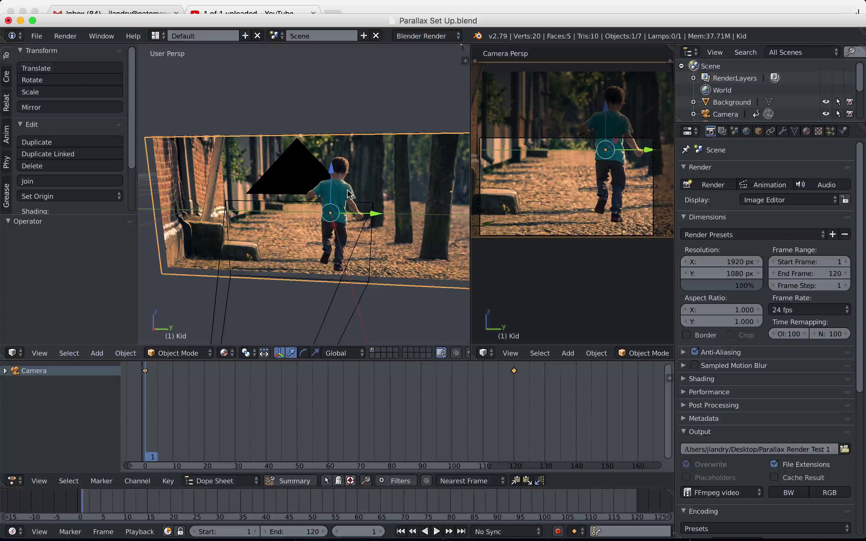
Put the Kid plane into Edit Mode and open the W Specials menu.
{"action": "key", "text": "Tab"}
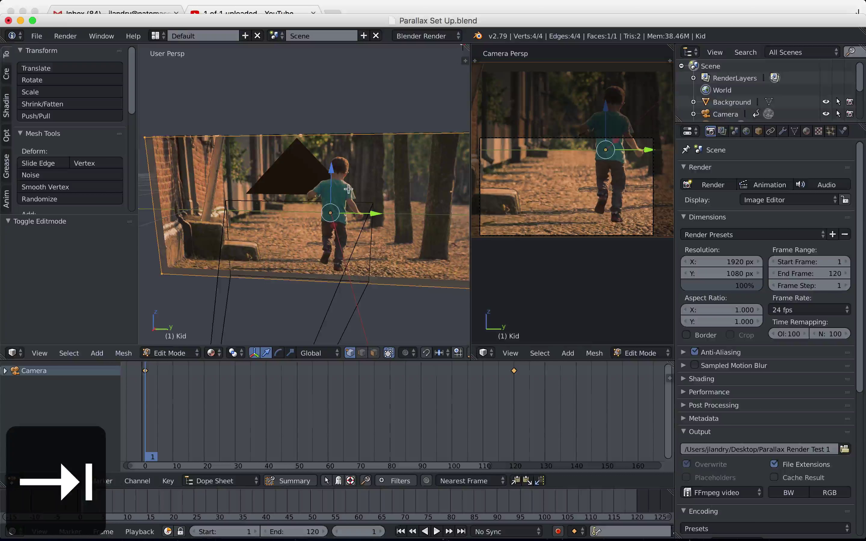
{"action": "mouse_move", "coordinate": [348, 189]}
{"action": "middle_mouse_down"}
{"action": "mouse_move", "coordinate": [305, 203]}
{"action": "mouse_move", "coordinate": [368, 194]}
{"action": "mouse_move", "coordinate": [346, 200]}
{"action": "mouse_move", "coordinate": [353, 184]}
{"action": "middle_mouse_up"}
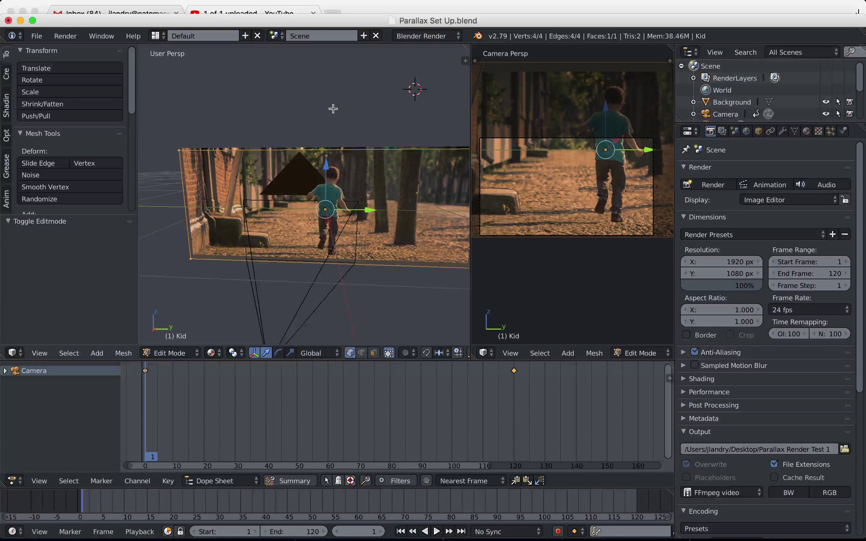
{"action": "key", "text": "w"}
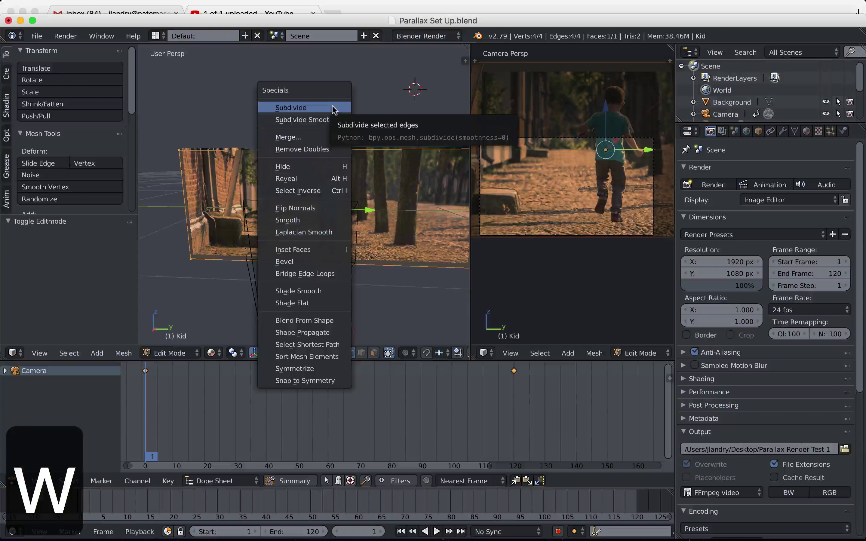
Subdivide the Kid plane with 1 cut into four faces and reveal the Subdivide options.
{"action": "left_click", "coordinate": [307, 108]}
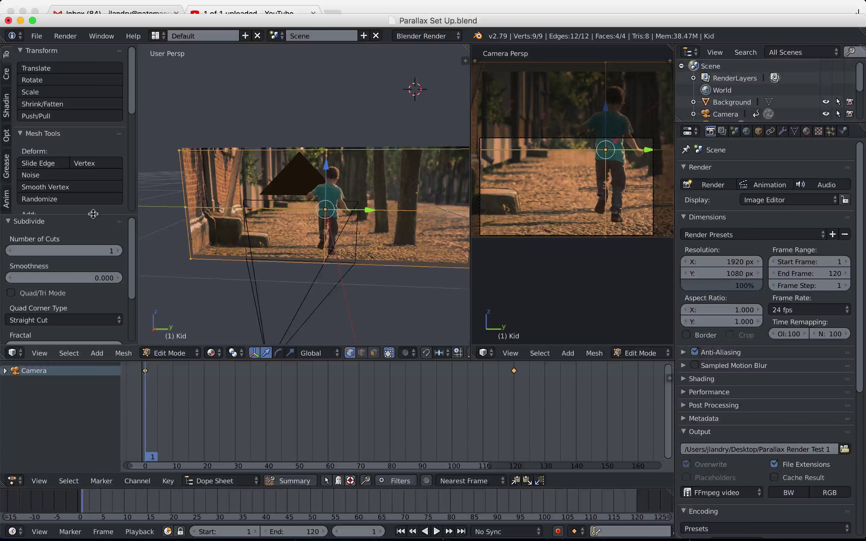
{"action": "left_click_drag", "start_coordinate": [93, 214], "coordinate": [96, 165]}
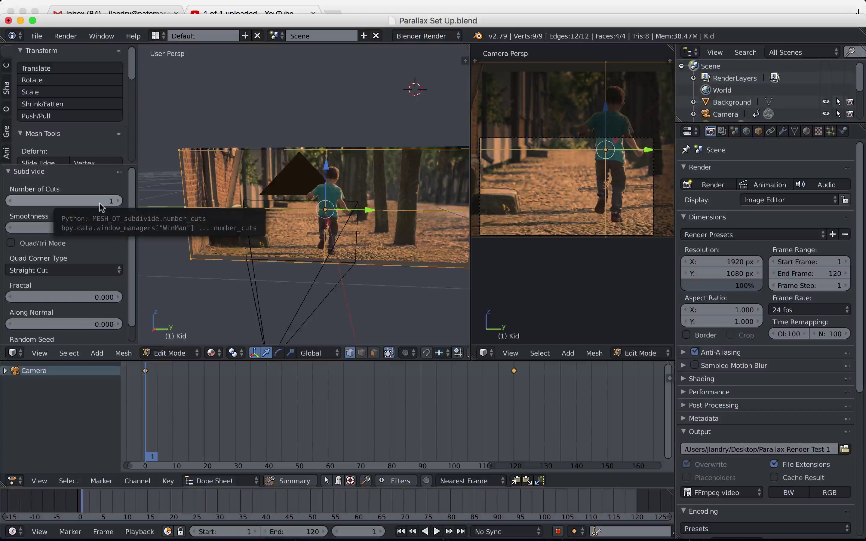
Raise the Subdivide Number of Cuts to 10 and orbit to inspect the grid.
{"action": "left_click", "coordinate": [118, 201]}
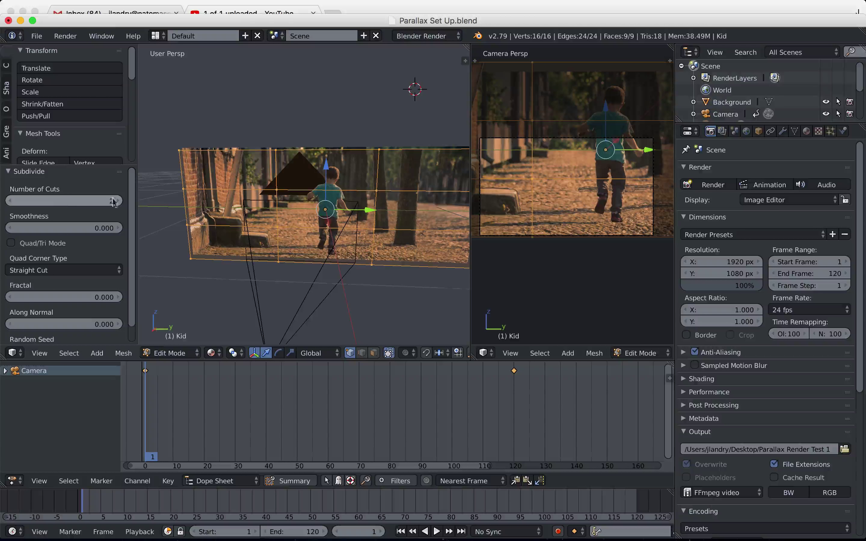
{"action": "left_click_drag", "start_coordinate": [119, 202], "coordinate": [160, 202]}
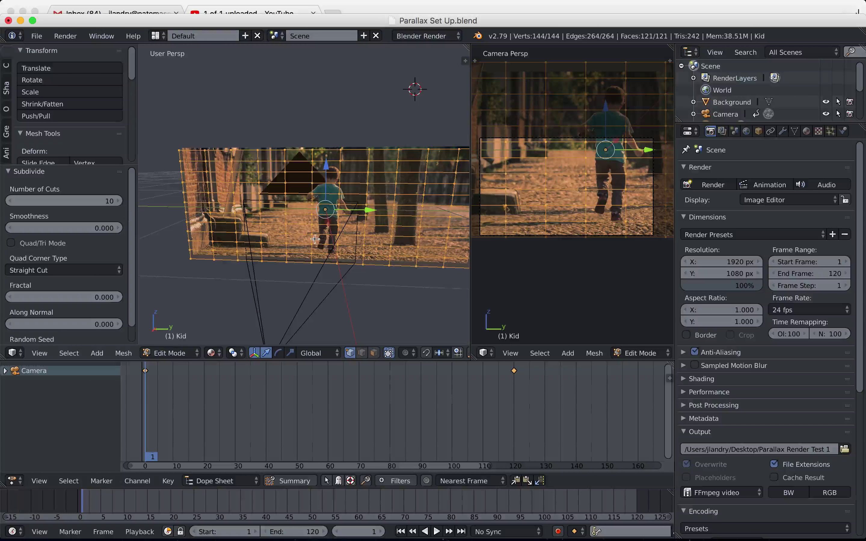
{"action": "mouse_move", "coordinate": [335, 236]}
{"action": "middle_mouse_down"}
{"action": "mouse_move", "coordinate": [373, 235]}
{"action": "mouse_move", "coordinate": [331, 236]}
{"action": "middle_mouse_up"}
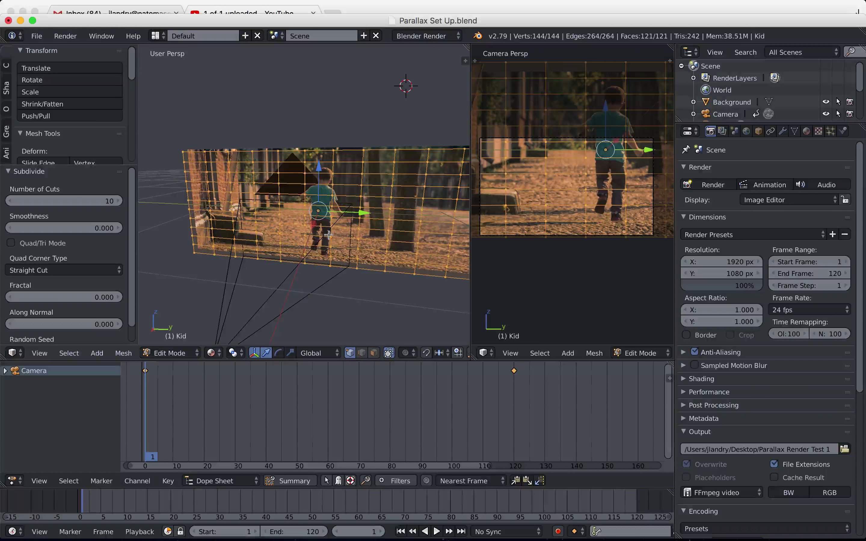
{"action": "middle_click_drag", "start_coordinate": [310, 218], "coordinate": [360, 195]}
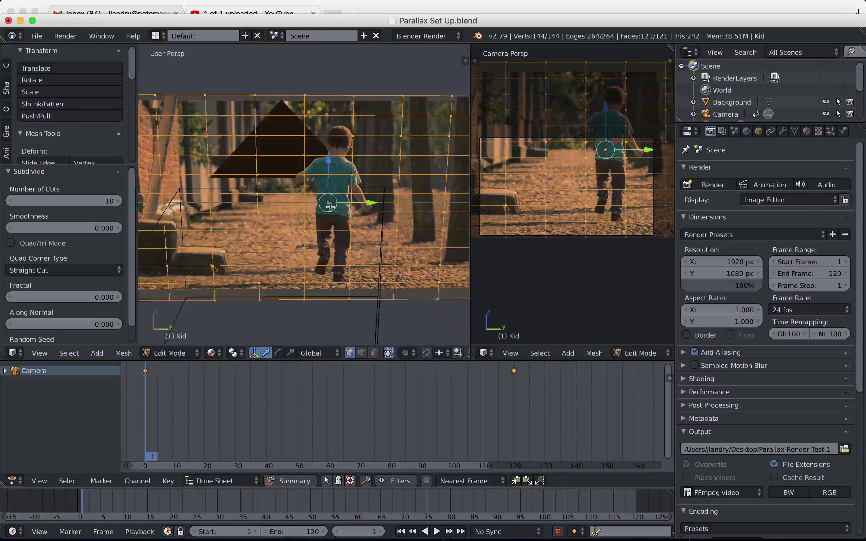
{"action": "middle_click_drag", "start_coordinate": [330, 206], "coordinate": [322, 211]}
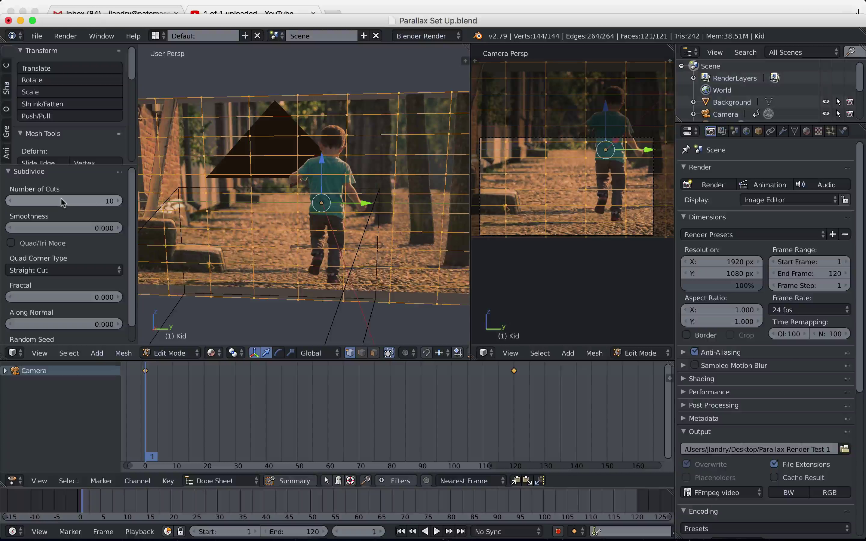
Set Number of Cuts to 20, then 30, producing a 961-face grid.
{"action": "left_click", "coordinate": [77, 202]}
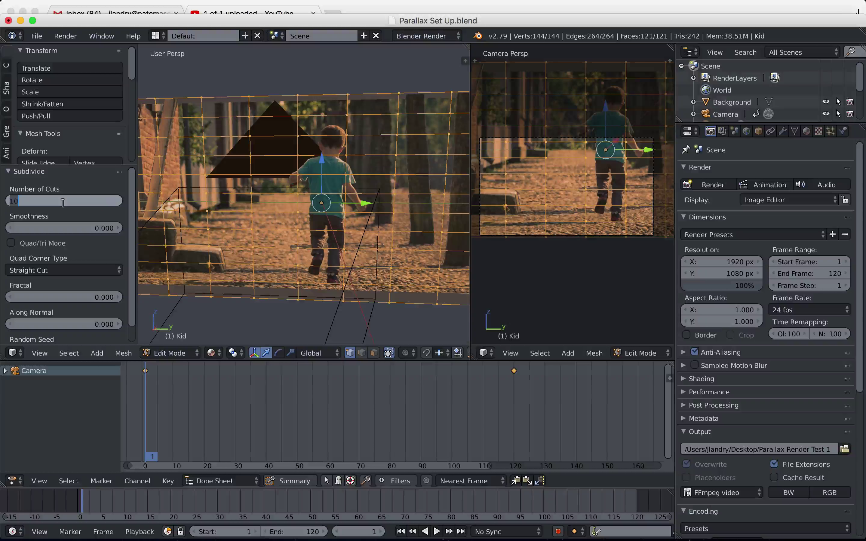
{"action": "type", "text": "2"}
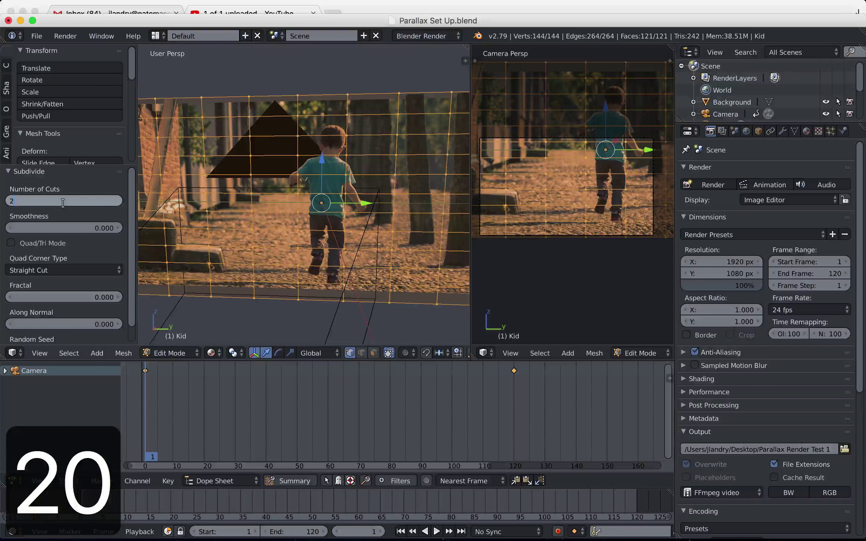
{"action": "key", "text": "Return"}
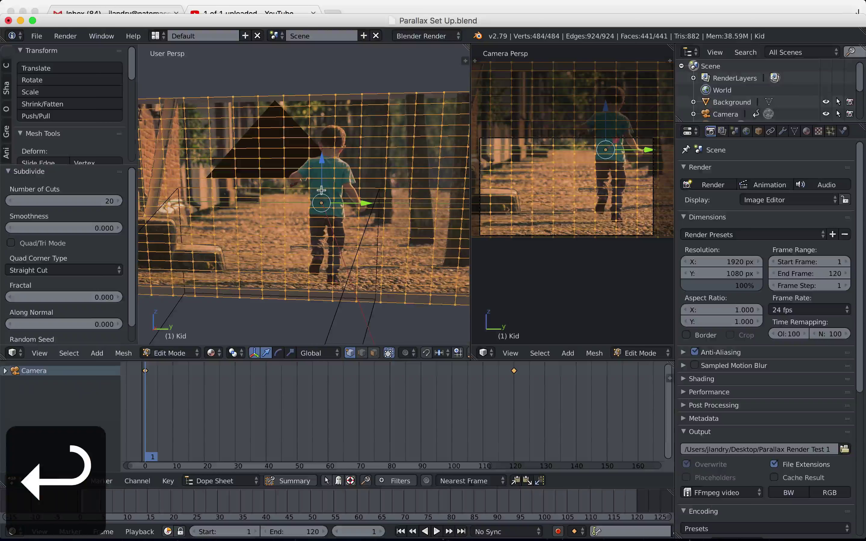
{"action": "middle_click_drag", "start_coordinate": [324, 201], "coordinate": [327, 204]}
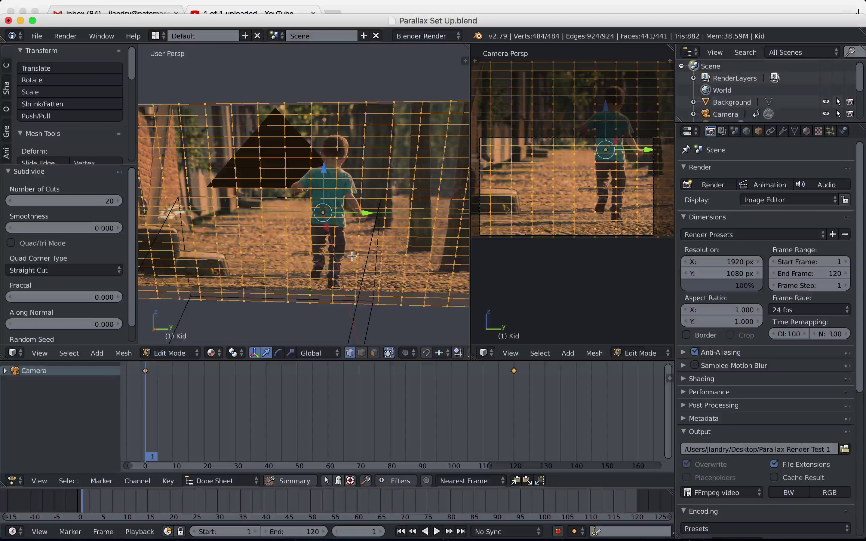
{"action": "left_click", "coordinate": [74, 201]}
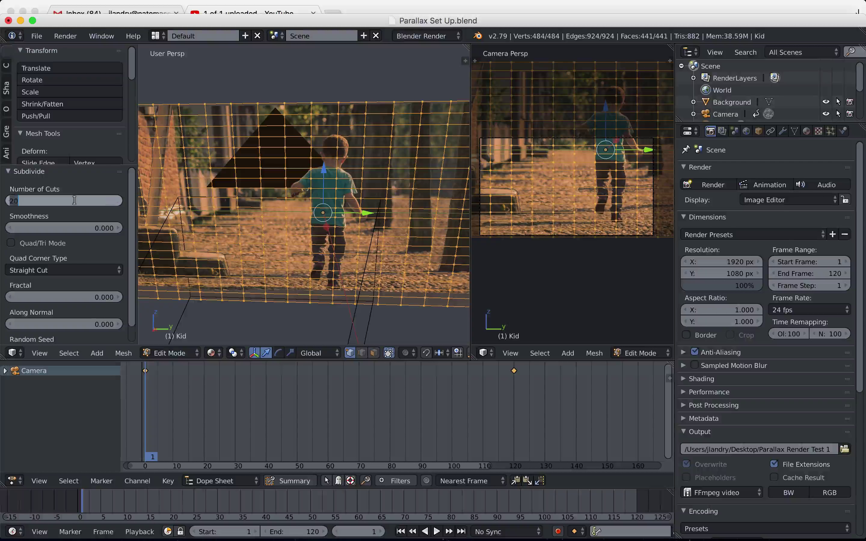
{"action": "type", "text": "30"}
{"action": "key", "text": "Return"}
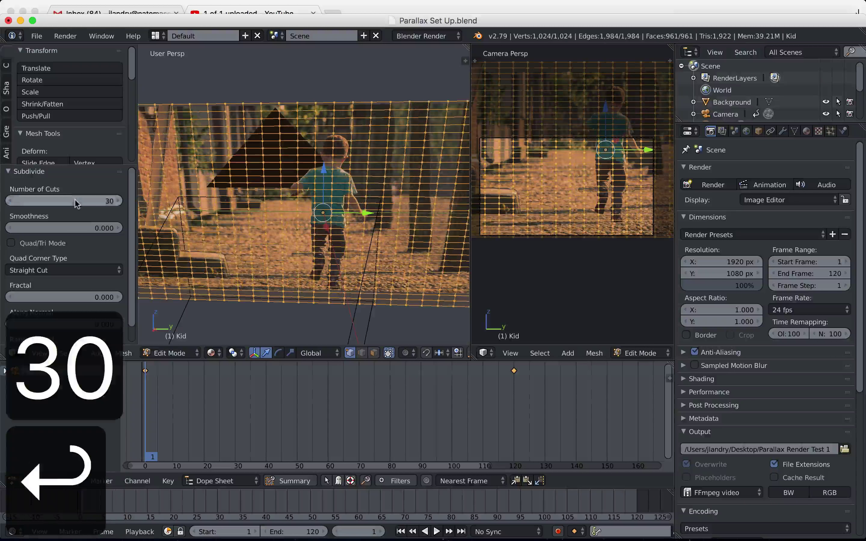
{"action": "middle_click_drag", "start_coordinate": [315, 201], "coordinate": [347, 202]}
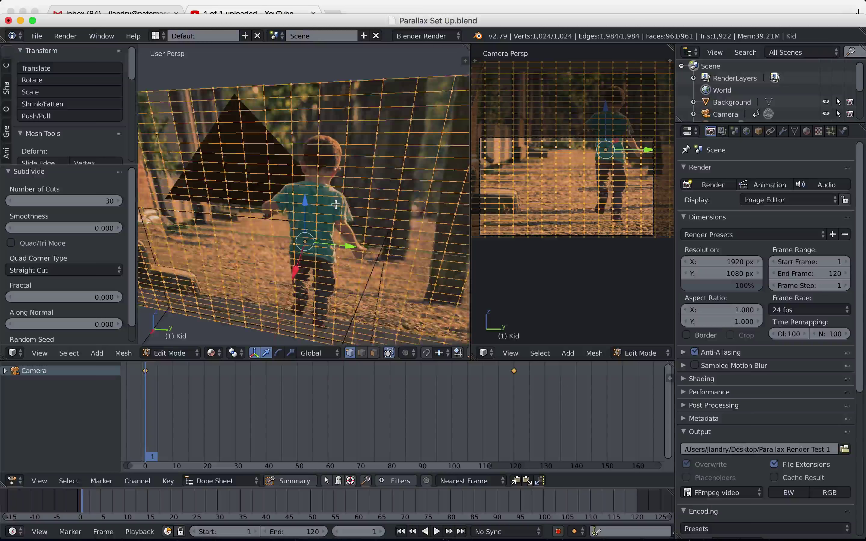
{"action": "middle_click_drag", "start_coordinate": [335, 204], "coordinate": [292, 207]}
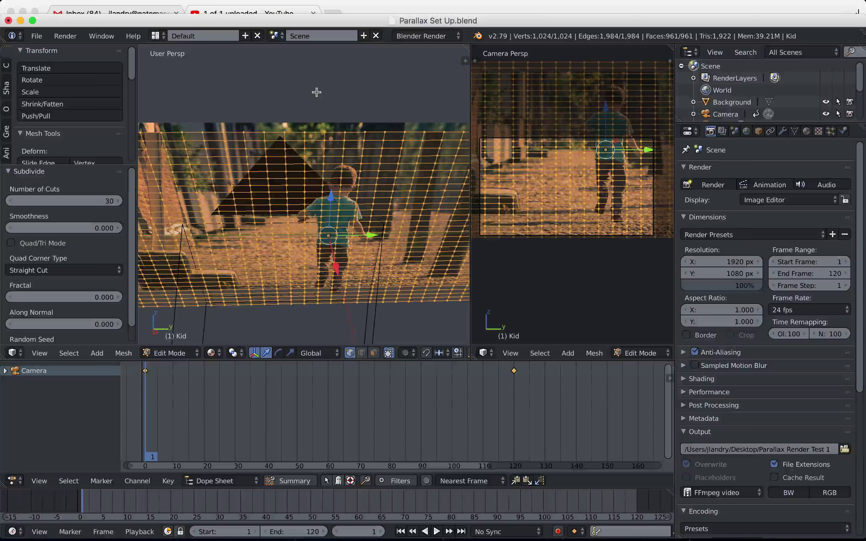
Reselect the whole Kid mesh and subdivide it again, reaching 3,844 faces and 3,969 vertices.
{"action": "key", "text": "a"}
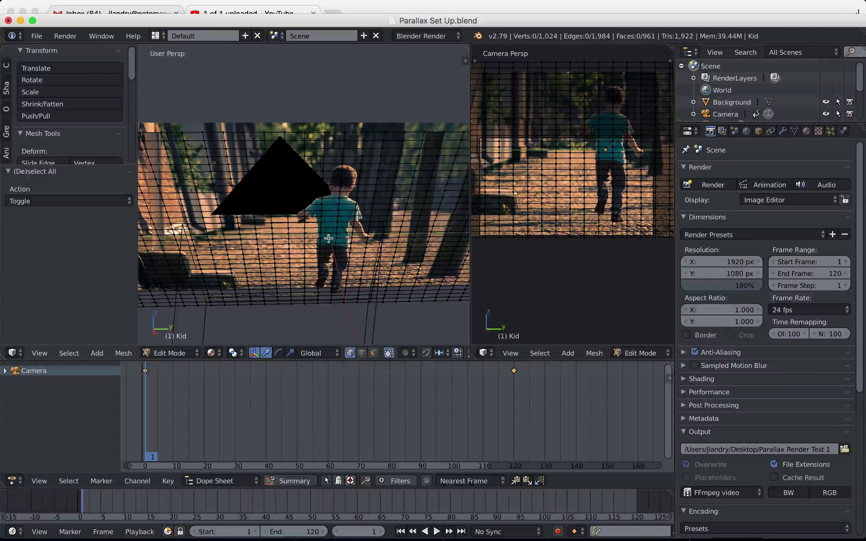
{"action": "middle_click_drag", "start_coordinate": [328, 239], "coordinate": [308, 197]}
{"action": "key", "text": "a"}
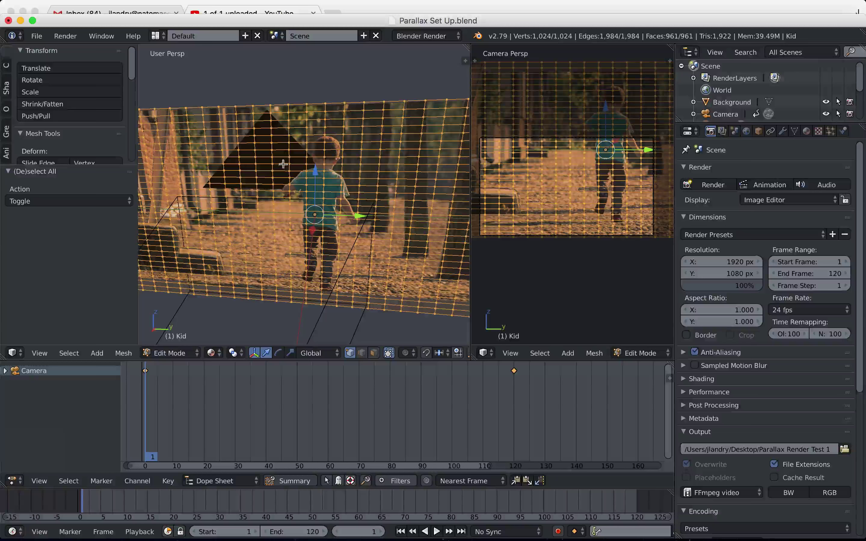
{"action": "key", "text": "w"}
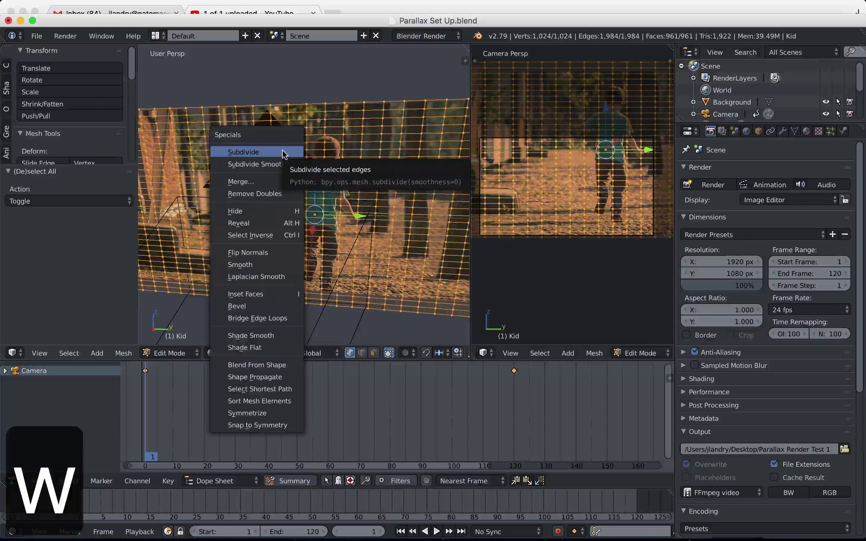
{"action": "left_click", "coordinate": [243, 152]}
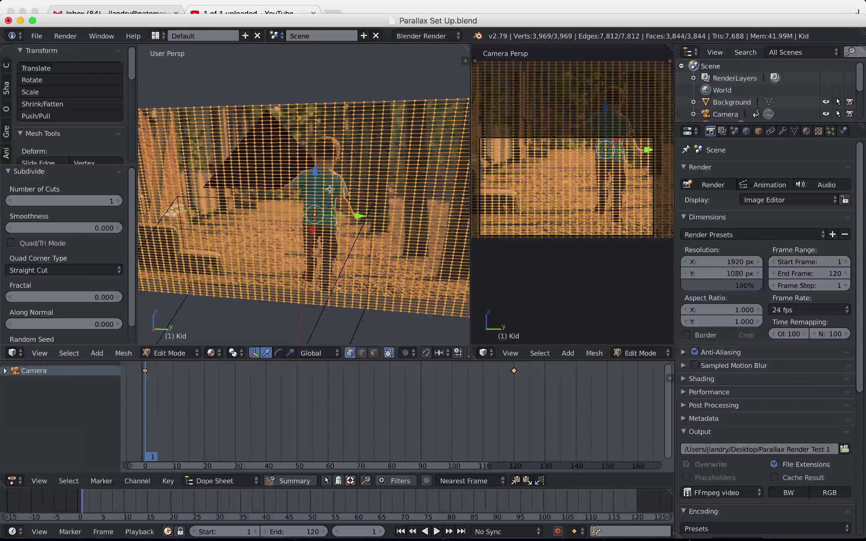
{"action": "scroll", "coordinate": [330, 188], "scroll_direction": "up", "scroll_amount": 5}
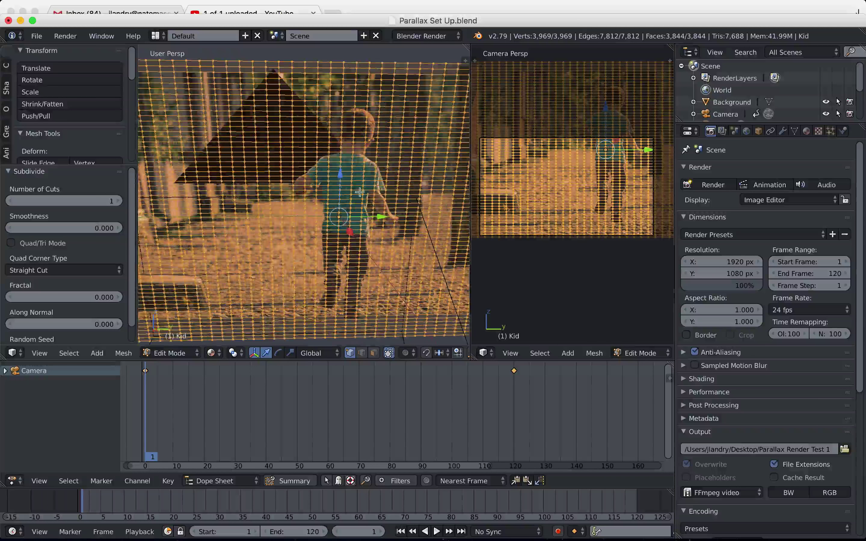
{"action": "middle_click_drag", "start_coordinate": [359, 192], "coordinate": [347, 252]}
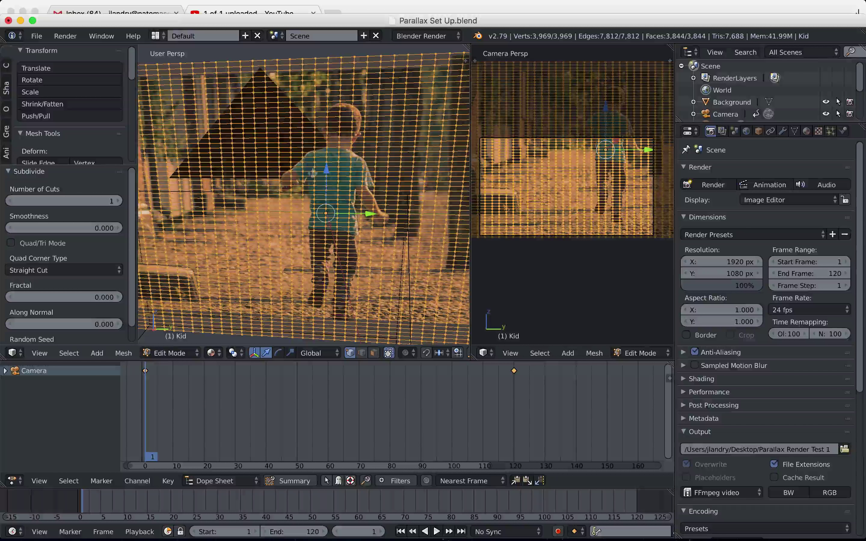
{"action": "scroll", "coordinate": [341, 184], "scroll_direction": "down", "scroll_amount": 3}
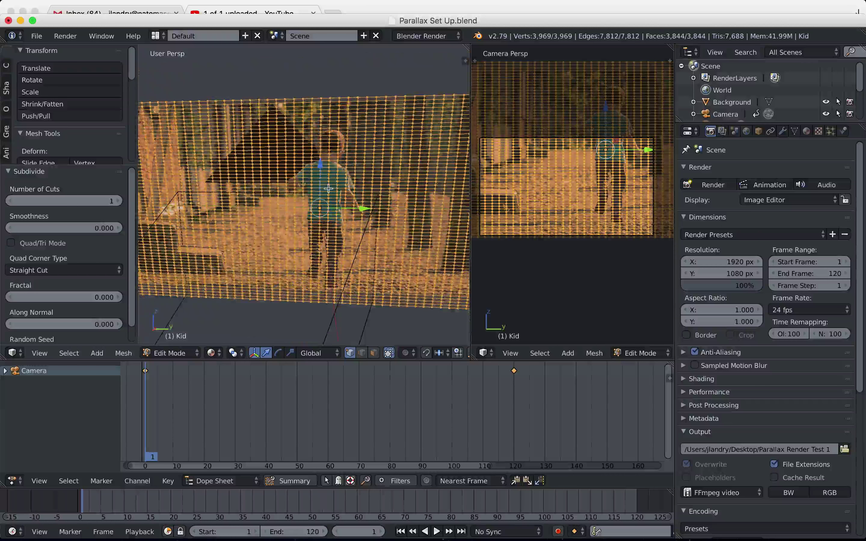
{"action": "scroll", "coordinate": [328, 188], "scroll_direction": "down", "scroll_amount": 5}
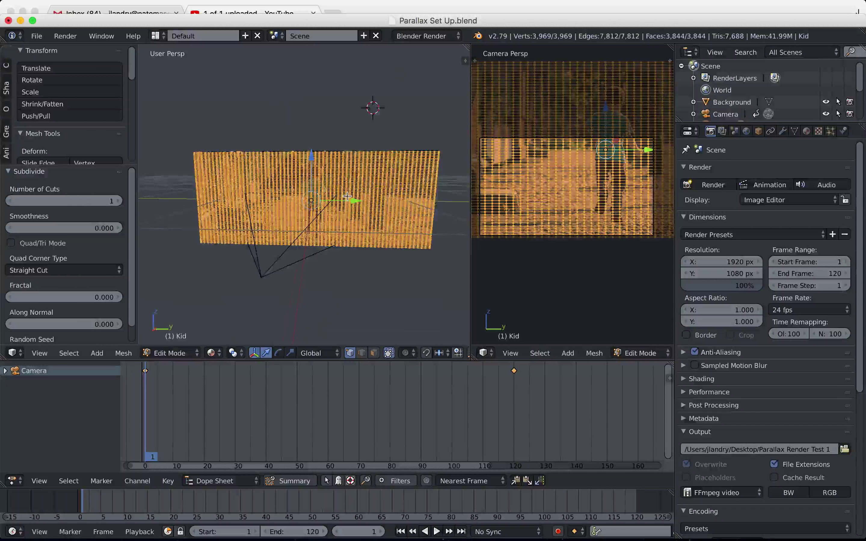
{"action": "scroll", "coordinate": [345, 197], "scroll_direction": "down", "scroll_amount": 5}
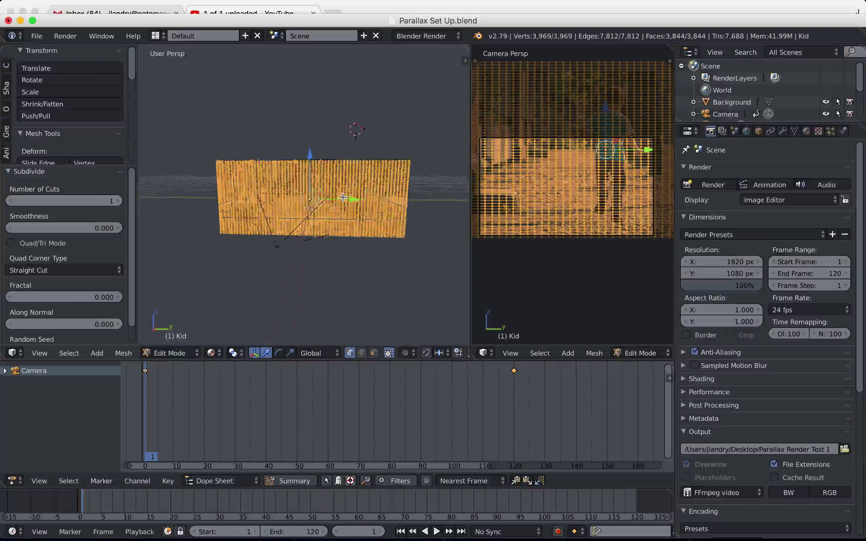
{"action": "scroll", "coordinate": [343, 197], "scroll_direction": "up", "scroll_amount": 4}
{"action": "scroll", "coordinate": [316, 205], "scroll_direction": "down", "scroll_amount": 4}
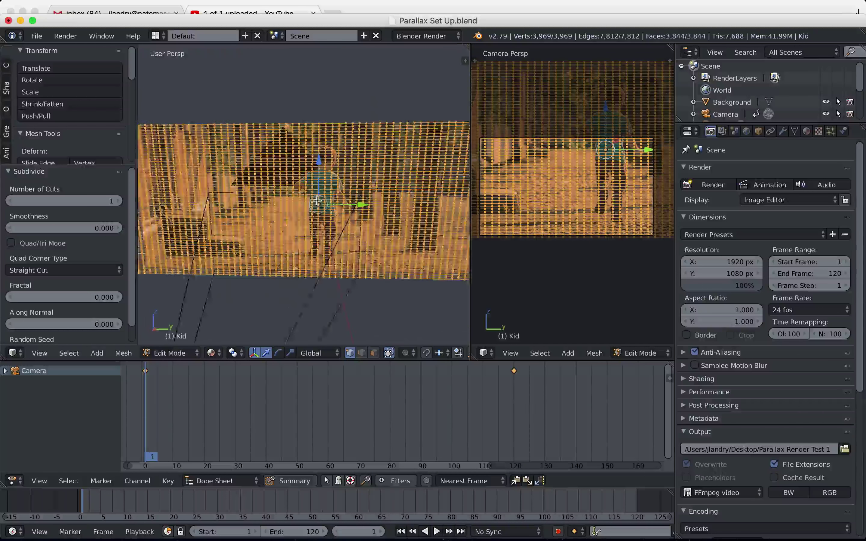
{"action": "scroll", "coordinate": [316, 204], "scroll_direction": "up", "scroll_amount": 2}
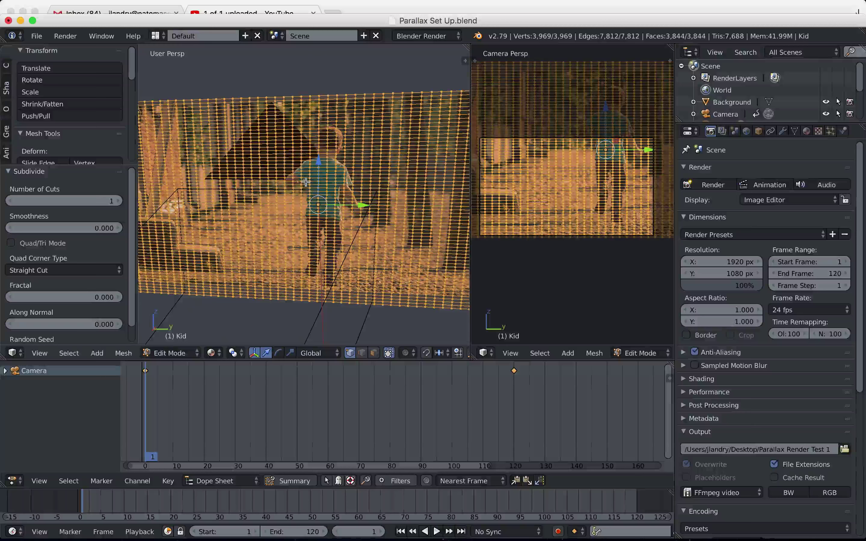
Deselect the mesh and widen the User Persp viewport to the right.
{"action": "key", "text": "a"}
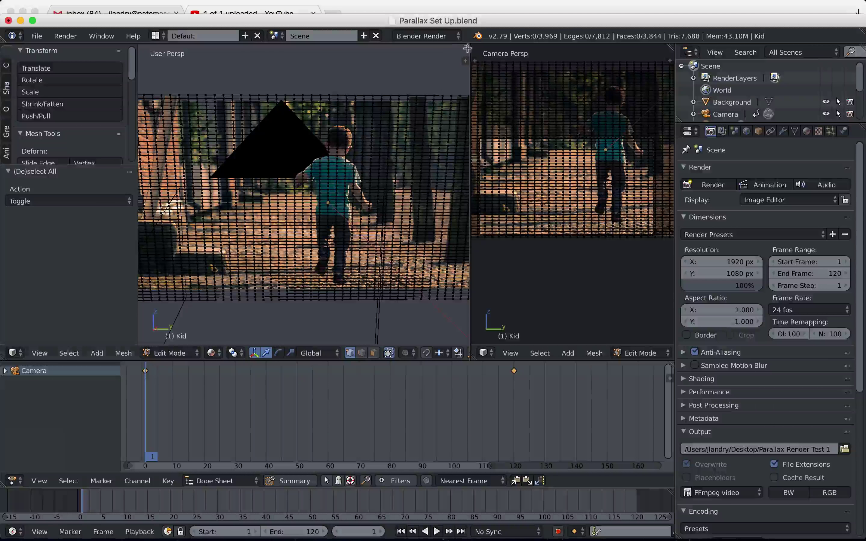
{"action": "left_click_drag", "start_coordinate": [470, 161], "coordinate": [619, 154]}
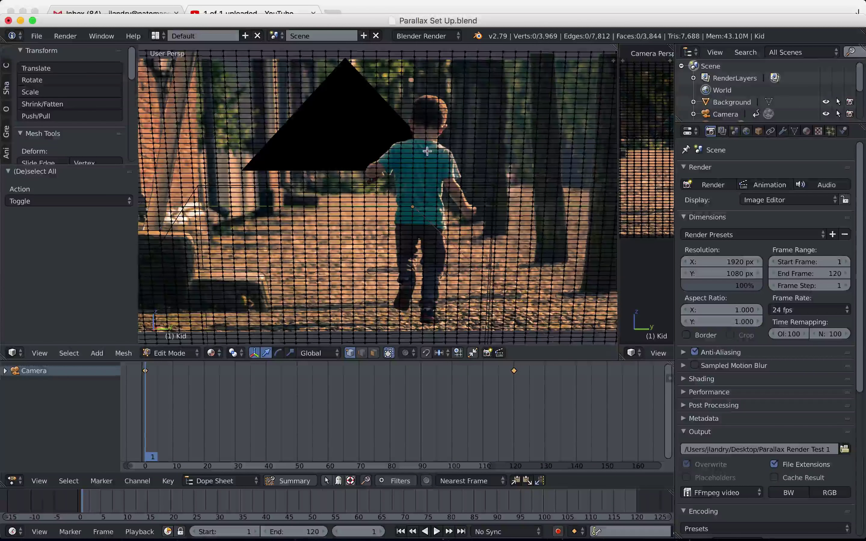
{"action": "scroll", "coordinate": [425, 150], "scroll_direction": "right", "scroll_amount": 5}
{"action": "scroll", "coordinate": [425, 150], "scroll_direction": "down", "scroll_amount": 2}
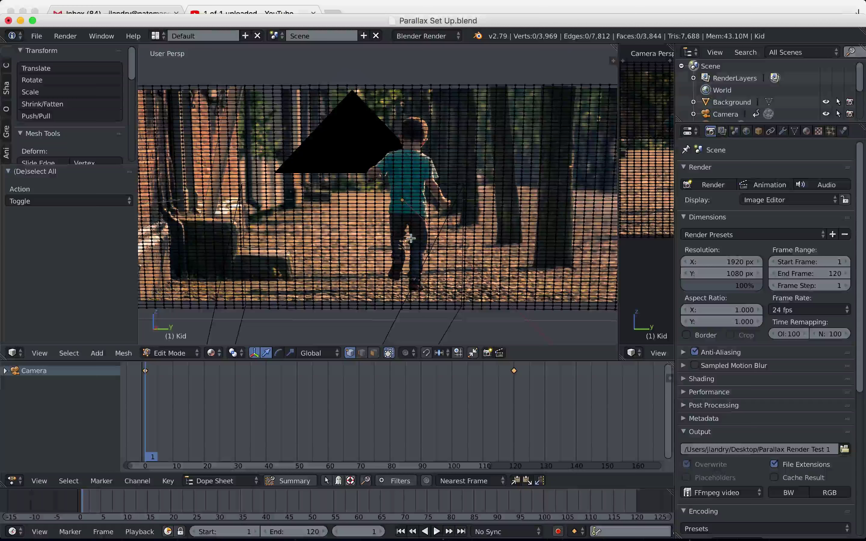
{"action": "scroll", "coordinate": [412, 252], "scroll_direction": "up", "scroll_amount": 2}
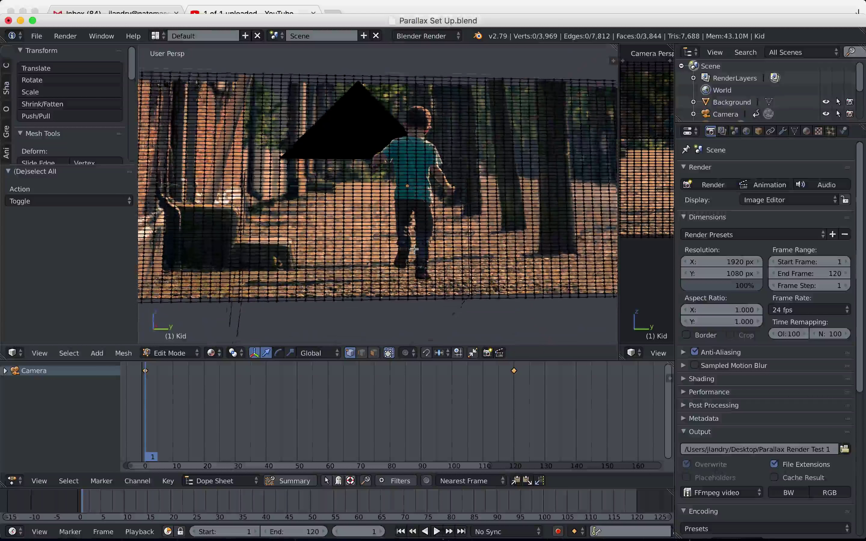
{"action": "scroll", "coordinate": [413, 252], "scroll_direction": "down", "scroll_amount": 2}
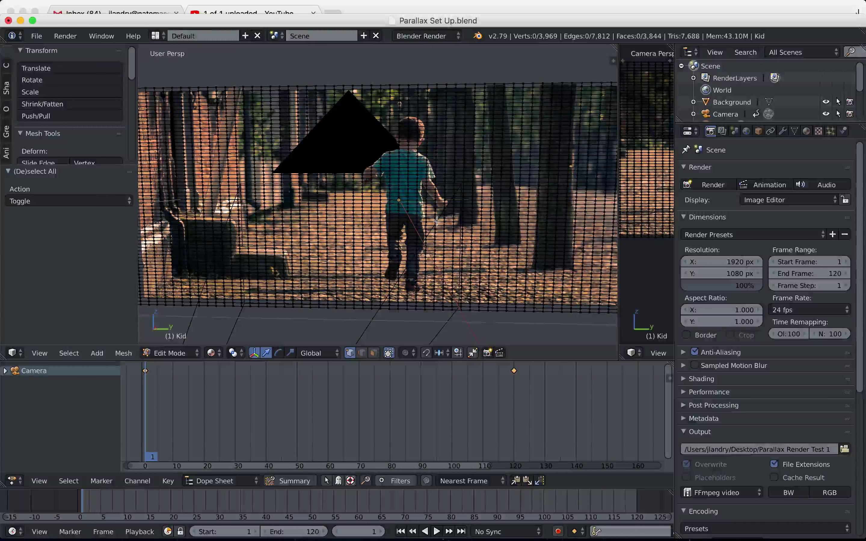
Select all 3,969 vertices of the Kid grid and zoom in on the plane.
{"action": "middle_click_drag", "start_coordinate": [417, 215], "coordinate": [413, 205]}
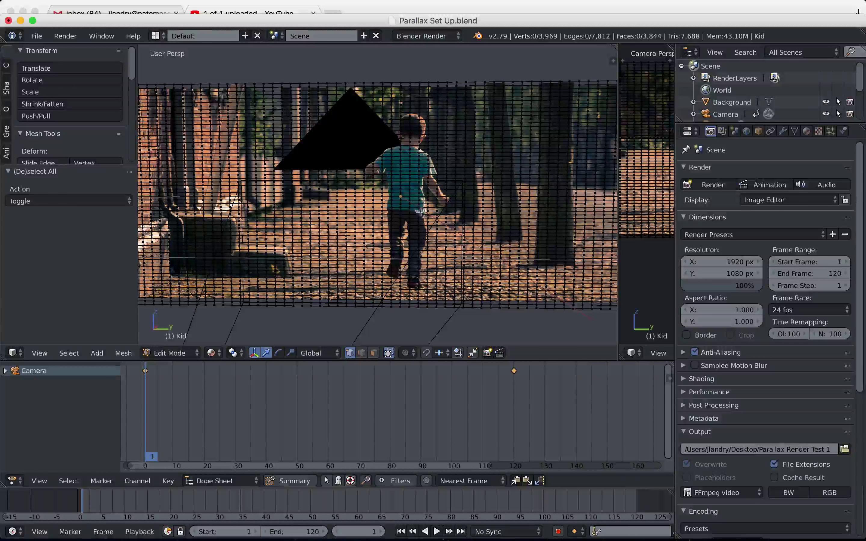
{"action": "key", "text": "a"}
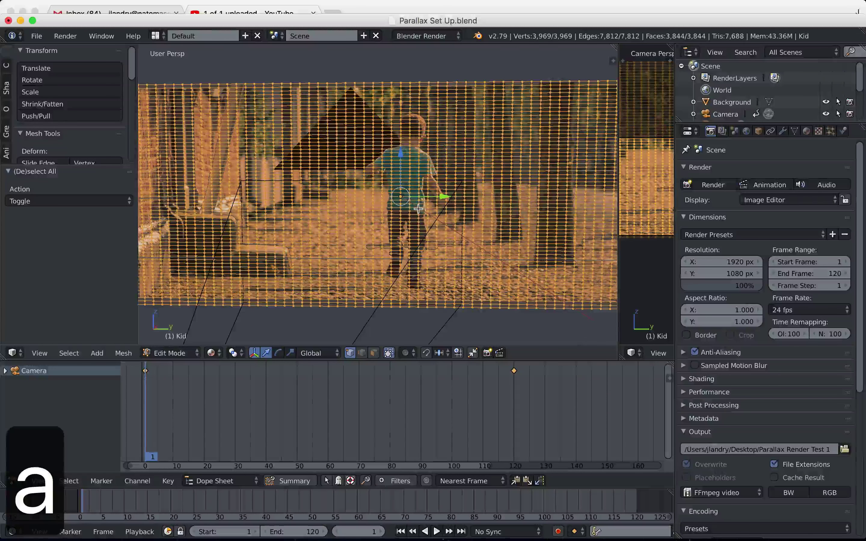
{"action": "scroll", "coordinate": [418, 208], "scroll_direction": "up", "scroll_amount": 3}
{"action": "mouse_move", "coordinate": [435, 215]}
{"action": "middle_mouse_down", "text": "shift"}
{"action": "mouse_move", "coordinate": [407, 208]}
{"action": "mouse_move", "coordinate": [420, 216]}
{"action": "middle_mouse_up", "text": "shift"}
{"action": "scroll", "coordinate": [406, 208], "scroll_direction": "up", "scroll_amount": 1}
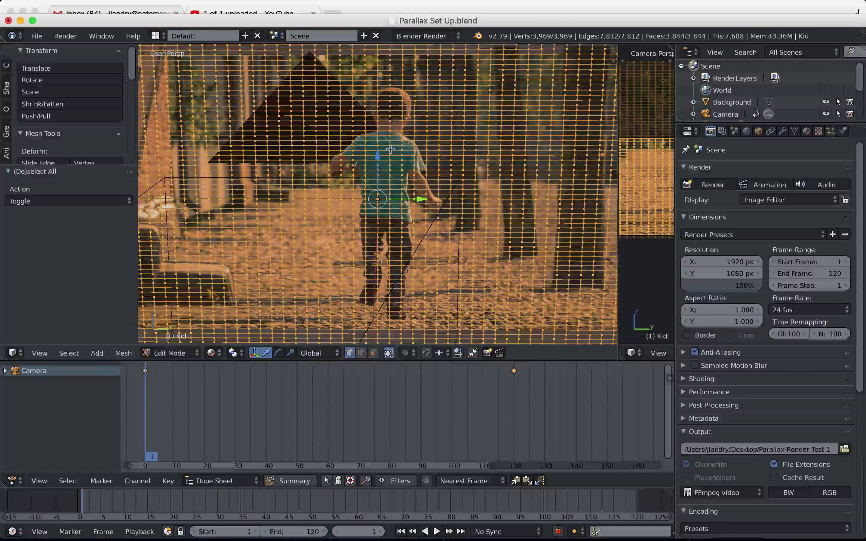
Circle-deselect vertices over the boy with an enlarged brush, leaving 3,513 of 3,969 selected.
{"action": "key", "text": "c"}
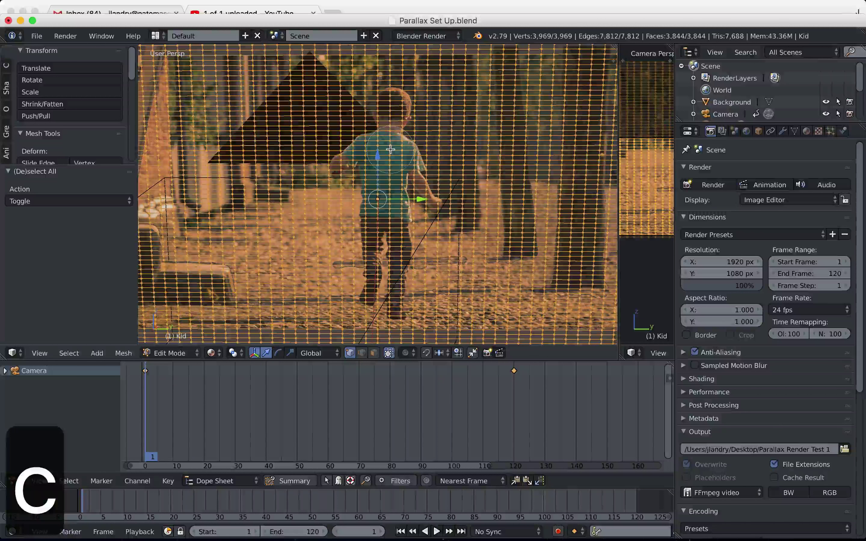
{"action": "right_click", "coordinate": [353, 181]}
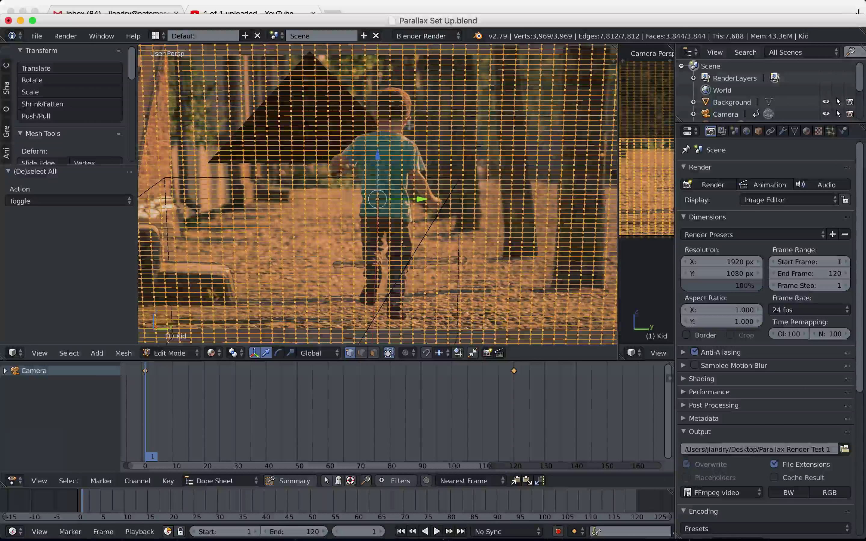
{"action": "key", "text": "c"}
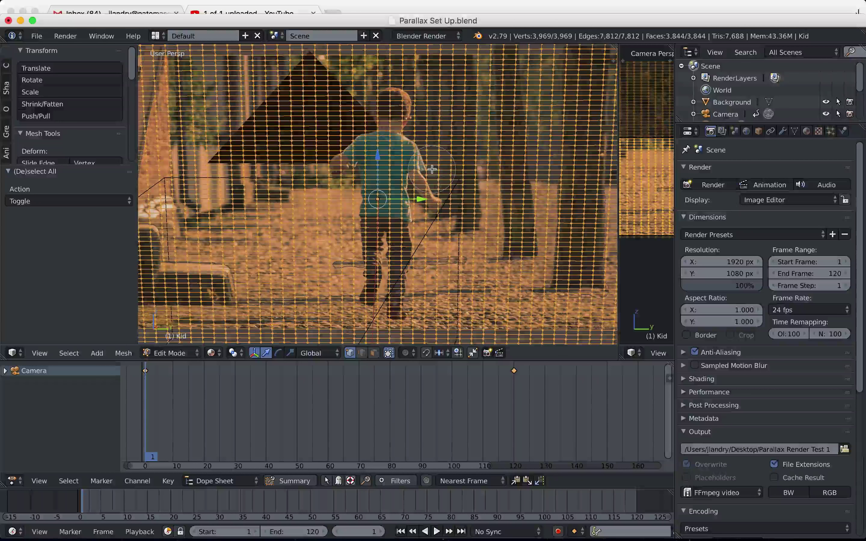
{"action": "scroll", "coordinate": [429, 163], "scroll_direction": "down", "scroll_amount": 3}
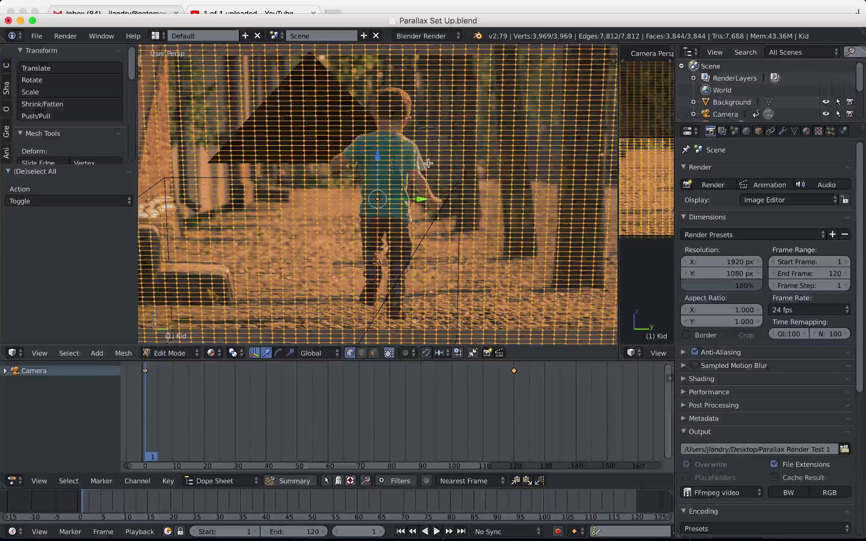
{"action": "scroll", "coordinate": [429, 164], "scroll_direction": "down", "scroll_amount": 3}
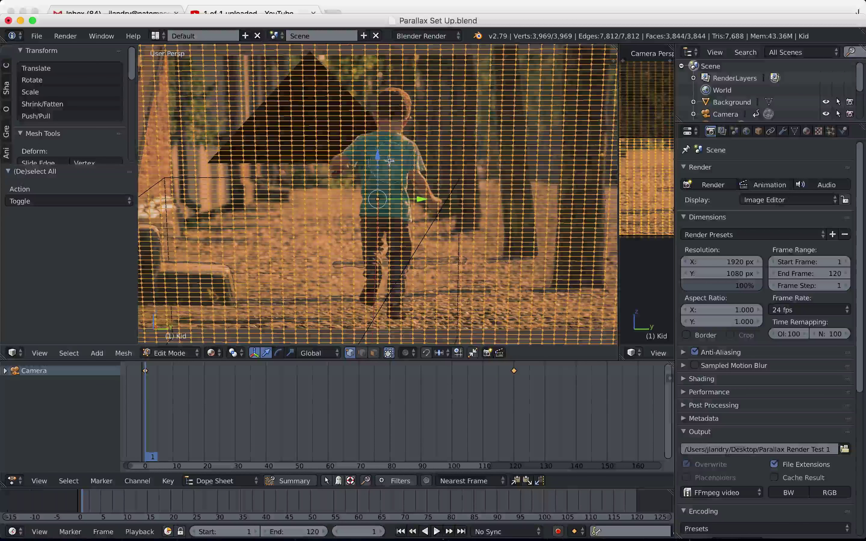
{"action": "mouse_move", "coordinate": [390, 162]}
{"action": "middle_mouse_down"}
{"action": "mouse_move", "coordinate": [361, 158]}
{"action": "mouse_move", "coordinate": [367, 150]}
{"action": "mouse_move", "coordinate": [345, 165]}
{"action": "mouse_move", "coordinate": [379, 126]}
{"action": "mouse_move", "coordinate": [391, 132]}
{"action": "mouse_move", "coordinate": [392, 104]}
{"action": "mouse_move", "coordinate": [396, 154]}
{"action": "mouse_move", "coordinate": [412, 161]}
{"action": "mouse_move", "coordinate": [415, 180]}
{"action": "mouse_move", "coordinate": [439, 186]}
{"action": "mouse_move", "coordinate": [435, 211]}
{"action": "mouse_move", "coordinate": [397, 209]}
{"action": "mouse_move", "coordinate": [384, 191]}
{"action": "mouse_move", "coordinate": [368, 201]}
{"action": "mouse_move", "coordinate": [389, 234]}
{"action": "mouse_move", "coordinate": [400, 235]}
{"action": "mouse_move", "coordinate": [394, 258]}
{"action": "mouse_move", "coordinate": [354, 274]}
{"action": "mouse_move", "coordinate": [395, 307]}
{"action": "mouse_move", "coordinate": [360, 179]}
{"action": "mouse_move", "coordinate": [354, 165]}
{"action": "mouse_move", "coordinate": [335, 163]}
{"action": "mouse_move", "coordinate": [383, 119]}
{"action": "mouse_move", "coordinate": [373, 100]}
{"action": "mouse_move", "coordinate": [379, 93]}
{"action": "mouse_move", "coordinate": [401, 106]}
{"action": "mouse_move", "coordinate": [429, 150]}
{"action": "mouse_move", "coordinate": [435, 168]}
{"action": "mouse_move", "coordinate": [412, 184]}
{"action": "mouse_move", "coordinate": [415, 175]}
{"action": "mouse_move", "coordinate": [429, 225]}
{"action": "mouse_move", "coordinate": [386, 174]}
{"action": "mouse_move", "coordinate": [327, 190]}
{"action": "mouse_move", "coordinate": [333, 204]}
{"action": "mouse_move", "coordinate": [418, 157]}
{"action": "mouse_move", "coordinate": [565, 107]}
{"action": "mouse_move", "coordinate": [447, 121]}
{"action": "mouse_move", "coordinate": [401, 158]}
{"action": "middle_mouse_up"}
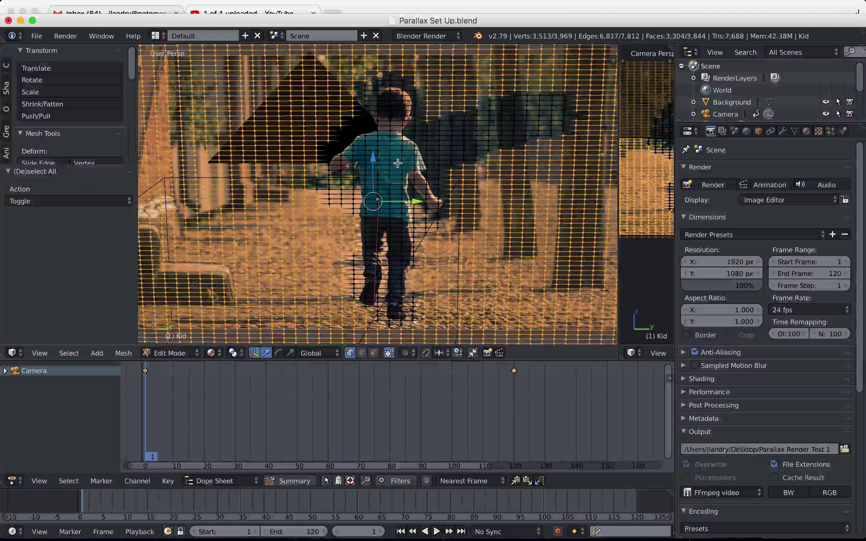
With circle select, reselect the background right of the kid's head and deselect his shirt and head, undoing one slip.
{"action": "key", "text": "c"}
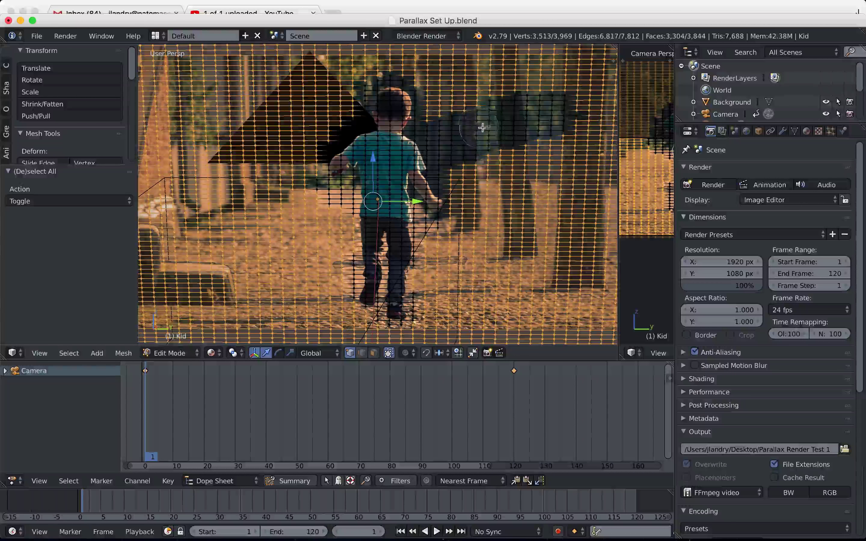
{"action": "mouse_move", "coordinate": [533, 119]}
{"action": "left_mouse_down"}
{"action": "mouse_move", "coordinate": [552, 115]}
{"action": "mouse_move", "coordinate": [561, 97]}
{"action": "mouse_move", "coordinate": [516, 99]}
{"action": "mouse_move", "coordinate": [494, 118]}
{"action": "mouse_move", "coordinate": [487, 147]}
{"action": "mouse_move", "coordinate": [476, 110]}
{"action": "mouse_move", "coordinate": [451, 150]}
{"action": "mouse_move", "coordinate": [480, 156]}
{"action": "mouse_move", "coordinate": [467, 149]}
{"action": "mouse_move", "coordinate": [469, 159]}
{"action": "mouse_move", "coordinate": [401, 195]}
{"action": "mouse_move", "coordinate": [301, 190]}
{"action": "mouse_move", "coordinate": [323, 180]}
{"action": "left_mouse_up"}
{"action": "mouse_move", "coordinate": [323, 180]}
{"action": "middle_mouse_down"}
{"action": "mouse_move", "coordinate": [431, 137]}
{"action": "mouse_move", "coordinate": [407, 136]}
{"action": "mouse_move", "coordinate": [383, 104]}
{"action": "middle_mouse_up"}
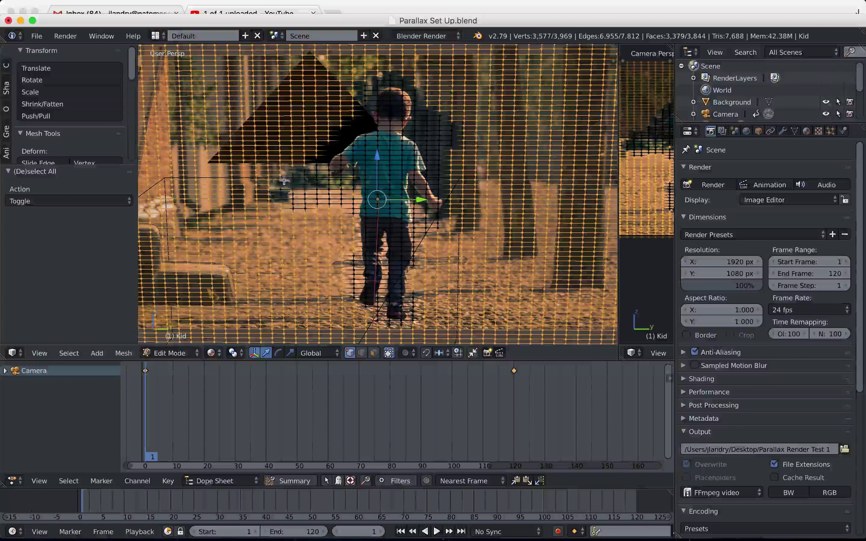
{"action": "mouse_move", "coordinate": [290, 187]}
{"action": "left_mouse_down"}
{"action": "mouse_move", "coordinate": [314, 195]}
{"action": "mouse_move", "coordinate": [322, 172]}
{"action": "mouse_move", "coordinate": [312, 158]}
{"action": "mouse_move", "coordinate": [322, 149]}
{"action": "mouse_move", "coordinate": [319, 190]}
{"action": "mouse_move", "coordinate": [313, 145]}
{"action": "mouse_move", "coordinate": [322, 132]}
{"action": "mouse_move", "coordinate": [307, 204]}
{"action": "left_mouse_up"}
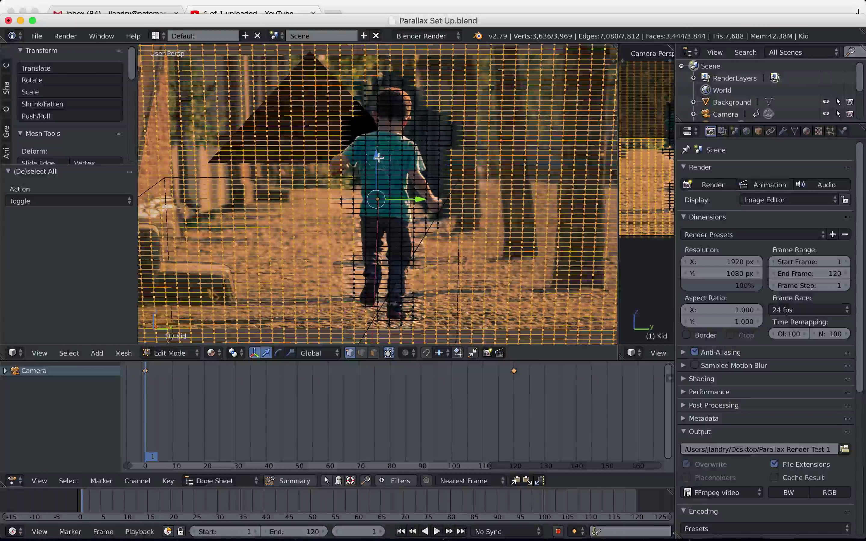
{"action": "key", "text": "c"}
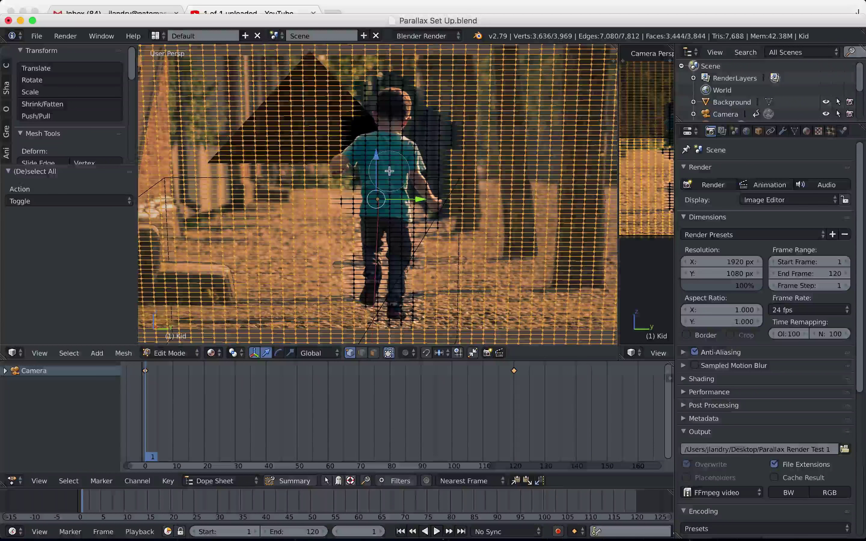
{"action": "middle_click", "coordinate": [387, 171]}
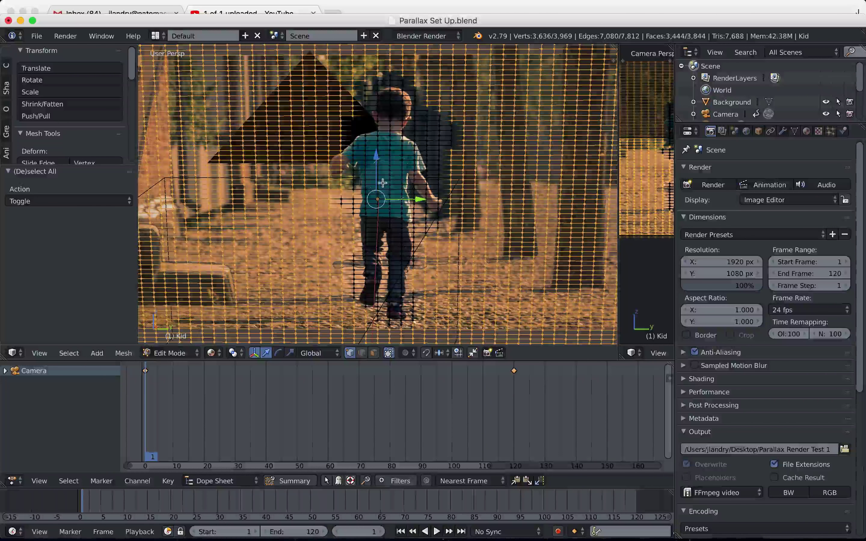
{"action": "key", "text": "ctrl+z"}
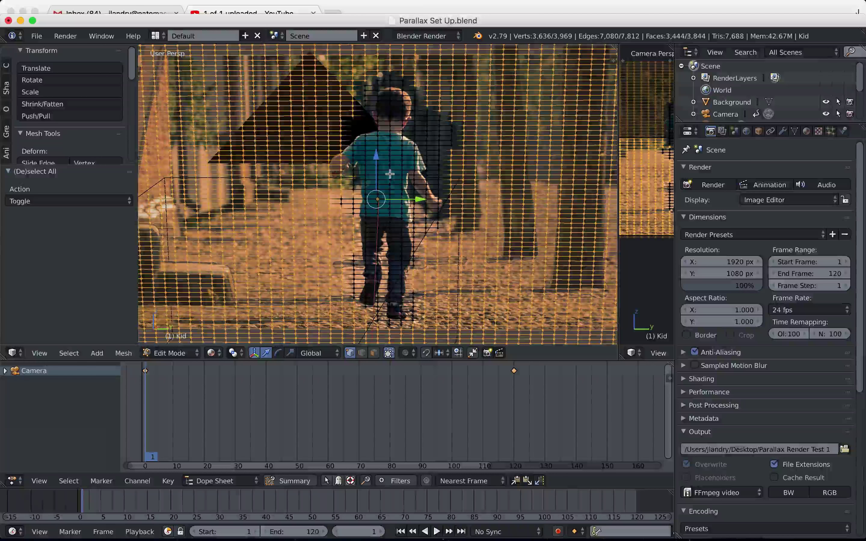
Orbit back to the whole kid plane and lower the Dope Sheet border to make the 3D view taller.
{"action": "scroll", "coordinate": [390, 174], "scroll_direction": "up", "scroll_amount": 8}
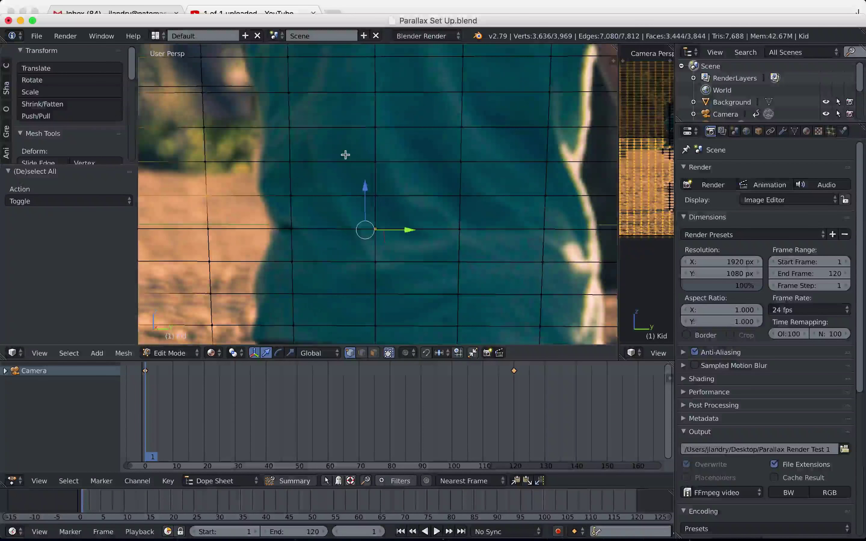
{"action": "scroll", "coordinate": [344, 150], "scroll_direction": "down", "scroll_amount": 5}
{"action": "middle_click_drag", "start_coordinate": [343, 149], "coordinate": [367, 175]}
{"action": "scroll", "coordinate": [327, 247], "scroll_direction": "down", "scroll_amount": 3}
{"action": "scroll", "coordinate": [358, 236], "scroll_direction": "down", "scroll_amount": 2}
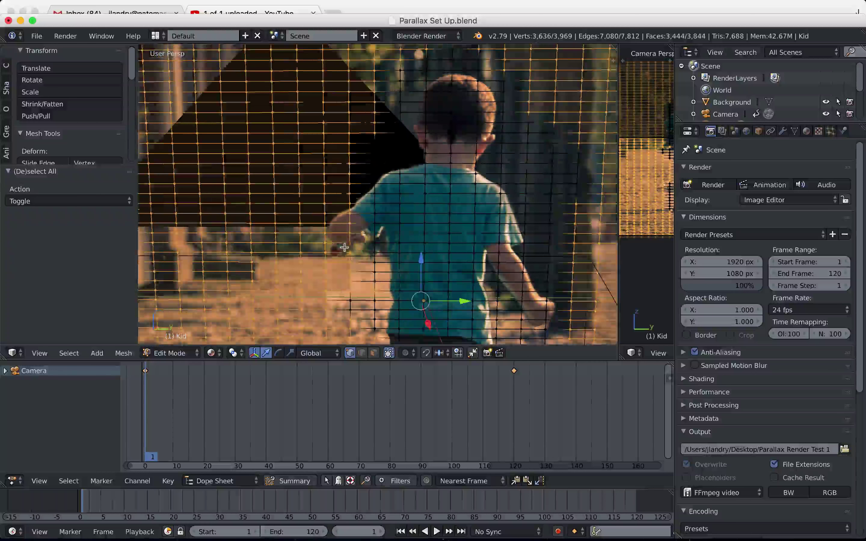
{"action": "middle_click_drag", "start_coordinate": [404, 242], "coordinate": [407, 236]}
{"action": "scroll", "coordinate": [411, 237], "scroll_direction": "down", "scroll_amount": 3}
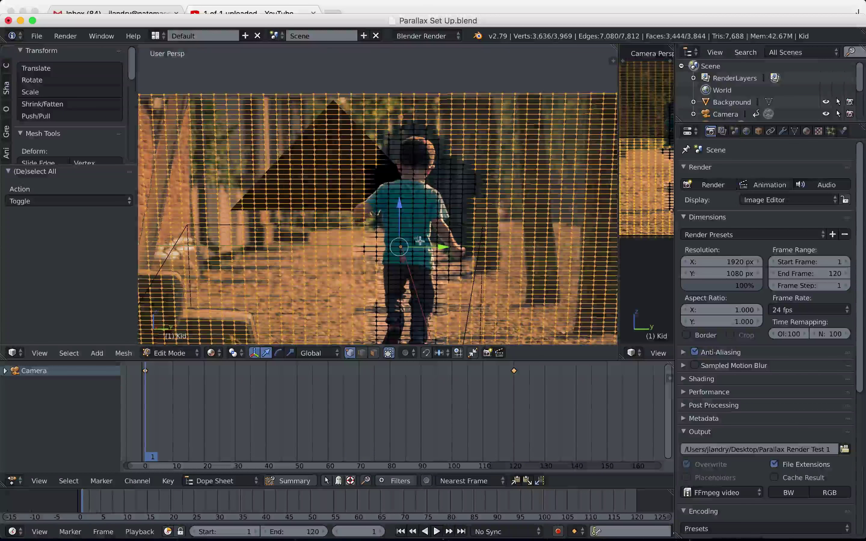
{"action": "scroll", "coordinate": [404, 200], "scroll_direction": "up", "scroll_amount": 4}
{"action": "middle_click_drag", "start_coordinate": [404, 198], "coordinate": [411, 208]}
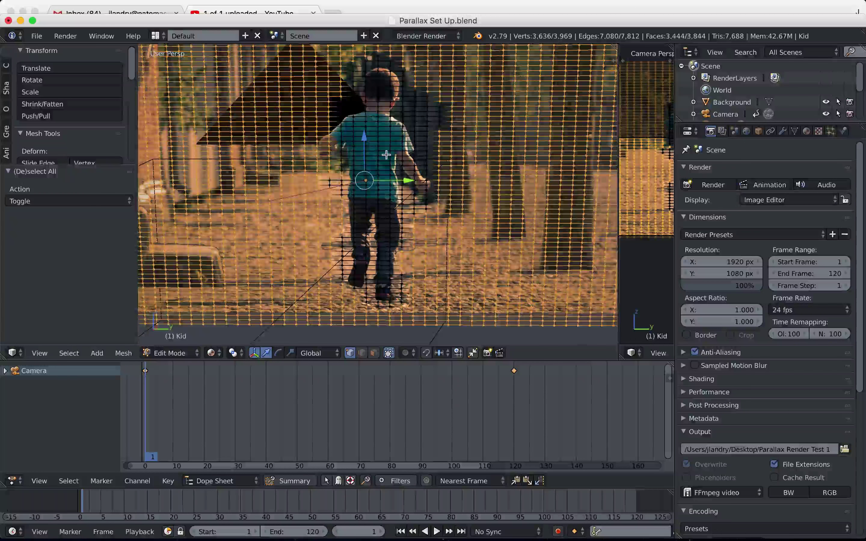
{"action": "scroll", "coordinate": [386, 154], "scroll_direction": "up", "scroll_amount": 2}
{"action": "scroll", "coordinate": [392, 165], "scroll_direction": "up", "scroll_amount": 2}
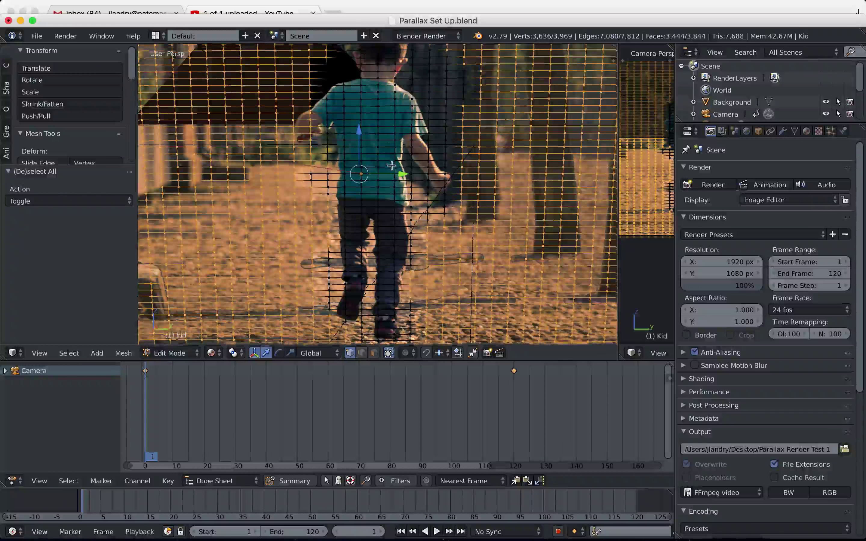
{"action": "scroll", "coordinate": [403, 179], "scroll_direction": "up", "scroll_amount": 1}
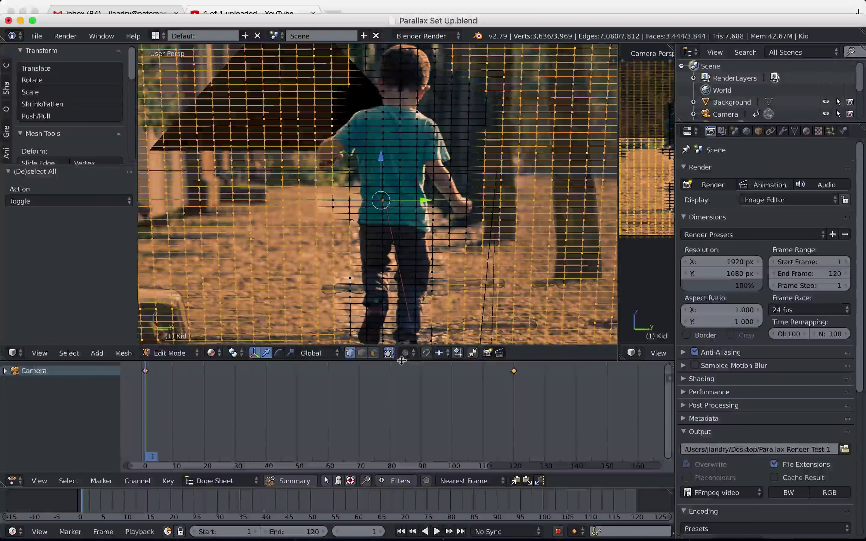
{"action": "left_click_drag", "start_coordinate": [405, 362], "coordinate": [410, 448]}
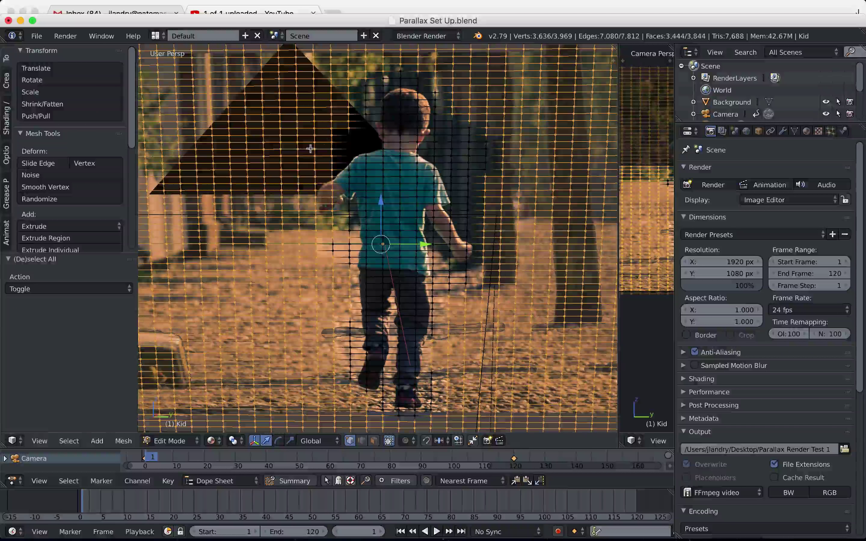
{"action": "key", "text": "x"}
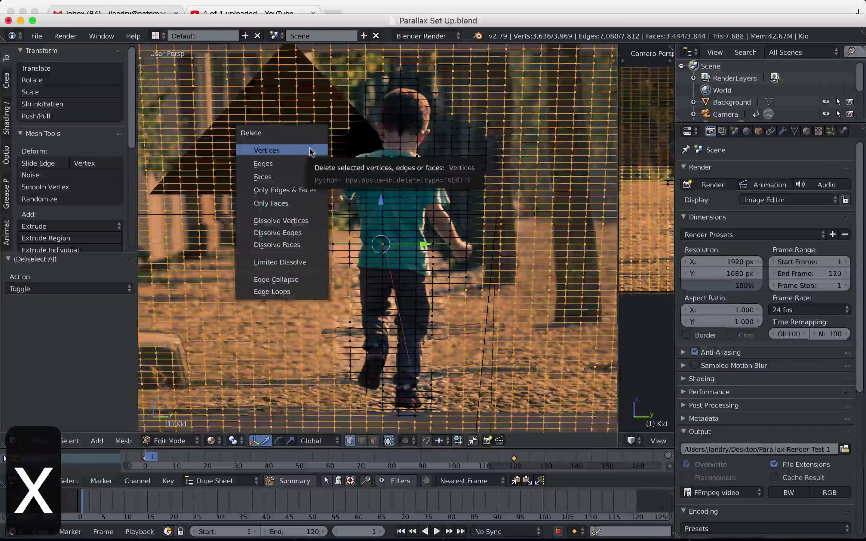
{"action": "left_click", "coordinate": [310, 151]}
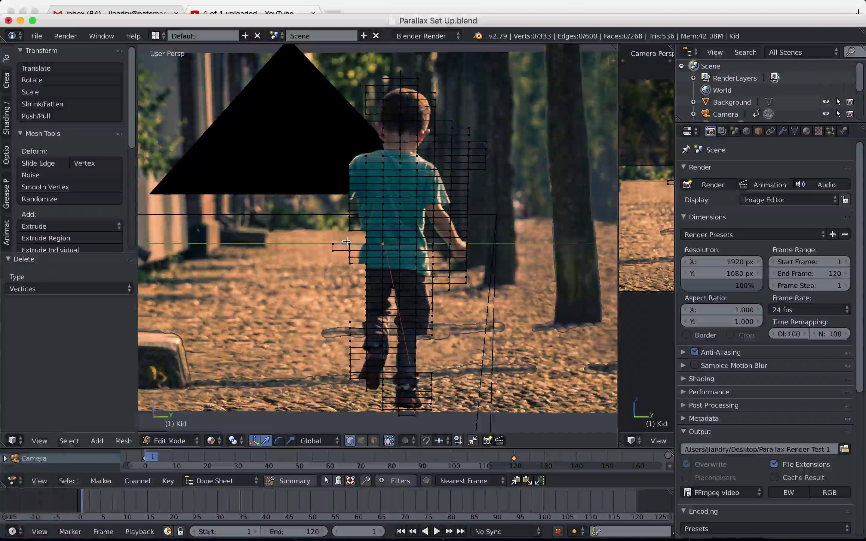
{"action": "scroll", "coordinate": [347, 237], "scroll_direction": "up", "scroll_amount": 2}
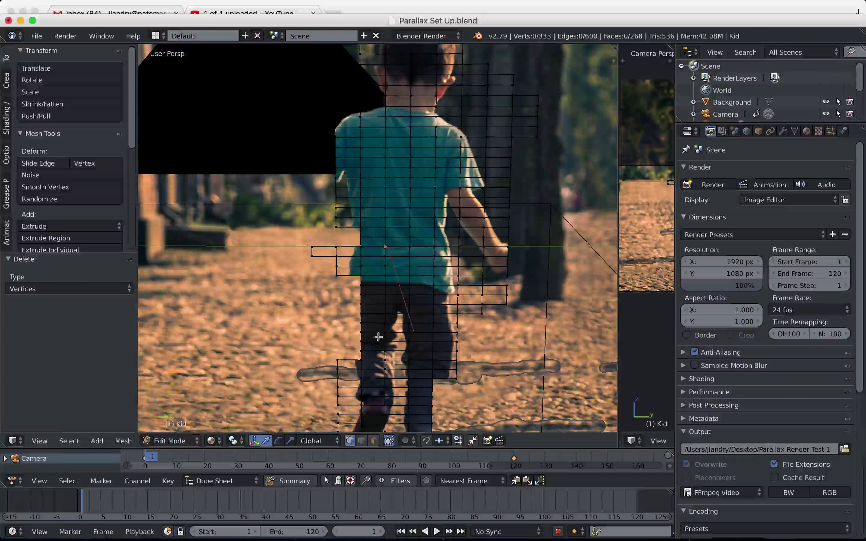
{"action": "scroll", "coordinate": [379, 338], "scroll_direction": "down", "scroll_amount": 5}
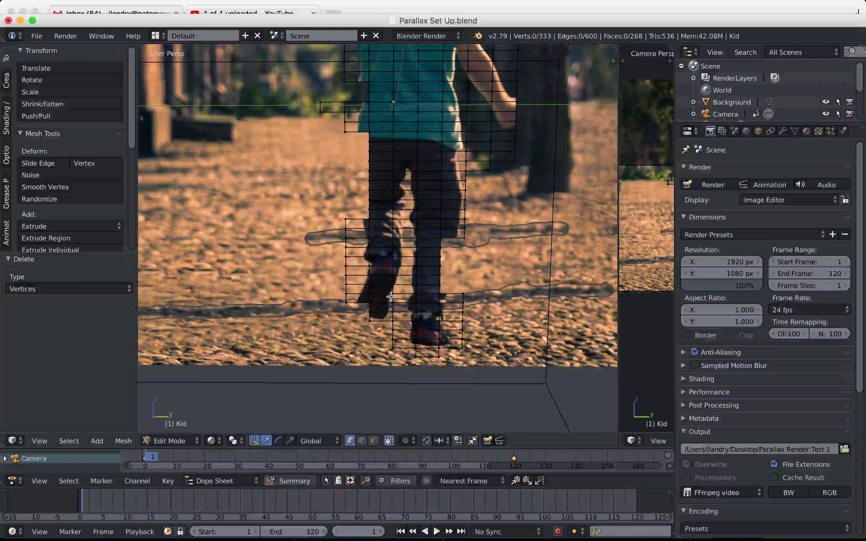
{"action": "scroll", "coordinate": [391, 297], "scroll_direction": "down", "scroll_amount": 2}
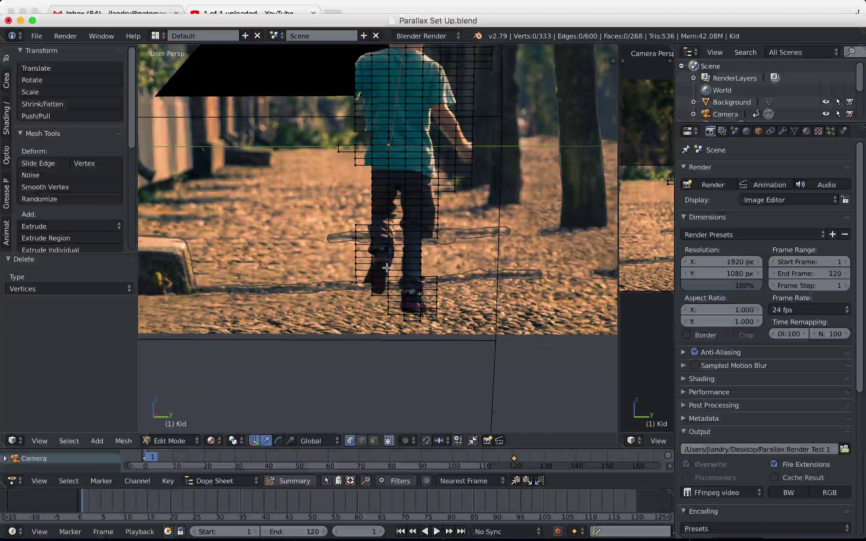
{"action": "key", "text": "ctrl+z"}
Circle-deselect the grid vertices covering the kid's raised arm.
{"action": "scroll", "coordinate": [390, 287], "scroll_direction": "up", "scroll_amount": 2}
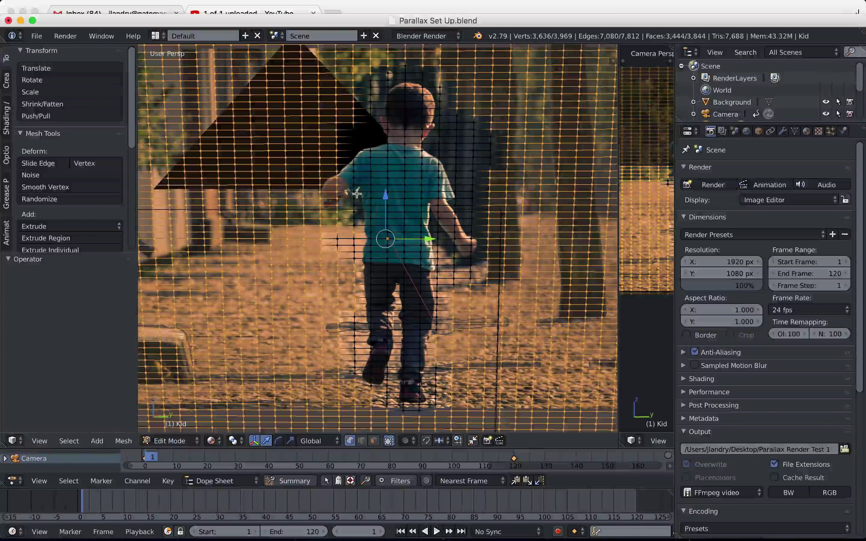
{"action": "key", "text": "c"}
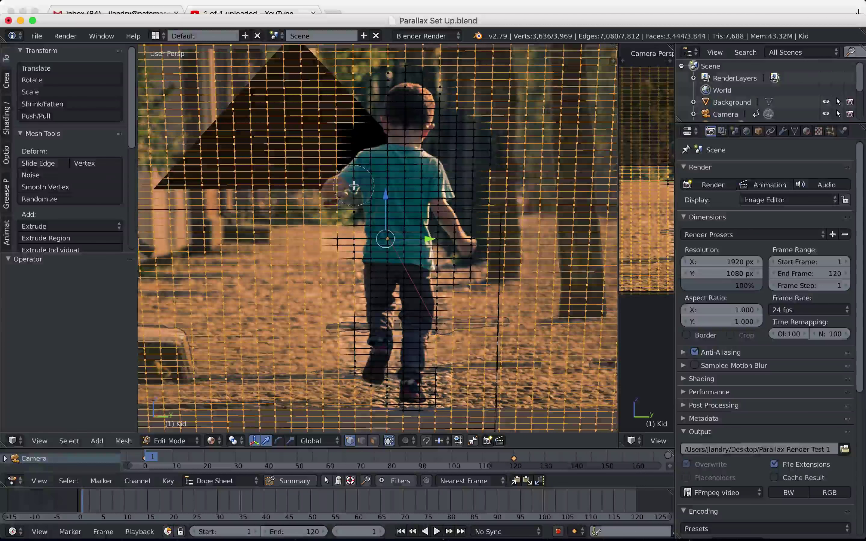
{"action": "mouse_move", "coordinate": [353, 186]}
{"action": "middle_mouse_down"}
{"action": "mouse_move", "coordinate": [331, 196]}
{"action": "mouse_move", "coordinate": [333, 175]}
{"action": "mouse_move", "coordinate": [341, 173]}
{"action": "mouse_move", "coordinate": [336, 208]}
{"action": "mouse_move", "coordinate": [345, 220]}
{"action": "mouse_move", "coordinate": [397, 225]}
{"action": "middle_mouse_up"}
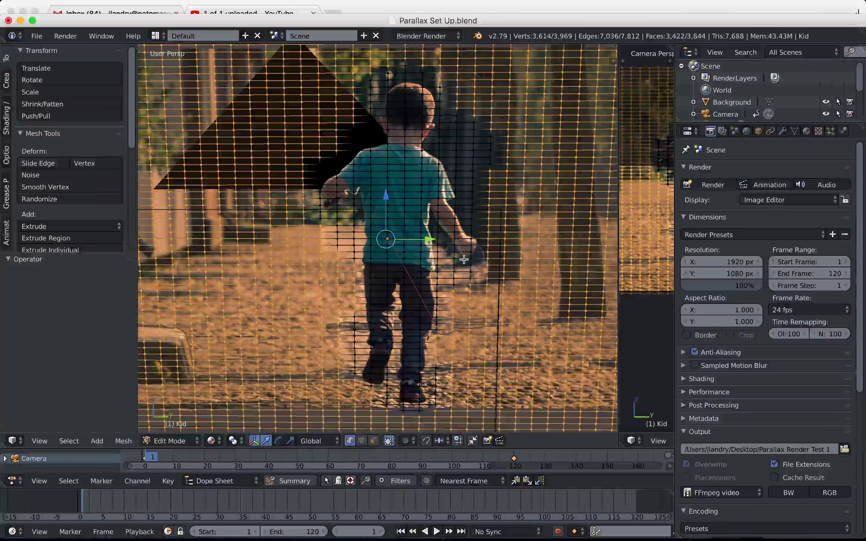
{"action": "scroll", "coordinate": [465, 261], "scroll_direction": "up", "scroll_amount": 2}
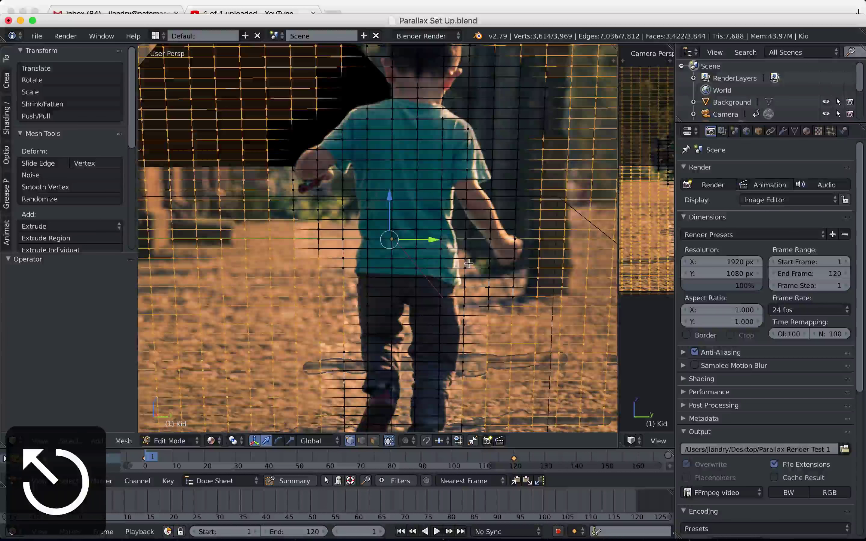
{"action": "scroll", "coordinate": [467, 262], "scroll_direction": "up", "scroll_amount": 2}
{"action": "scroll", "coordinate": [408, 233], "scroll_direction": "up", "scroll_amount": 4}
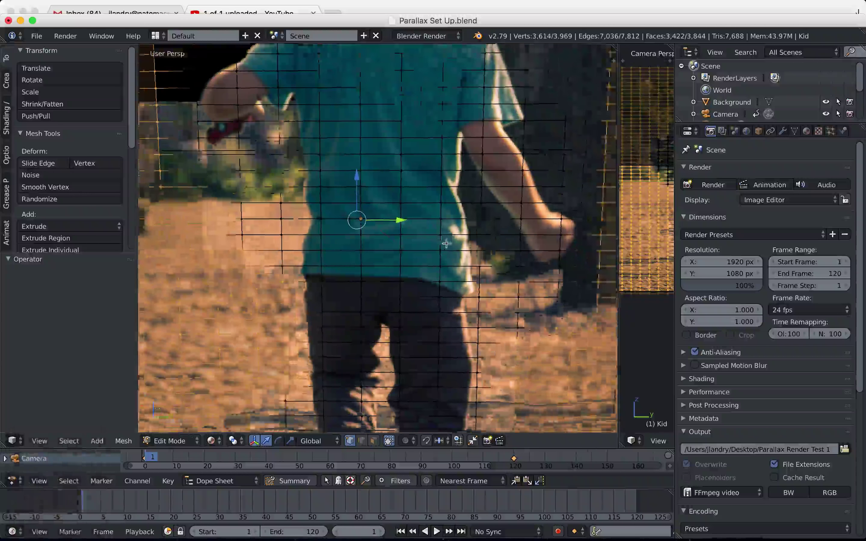
{"action": "scroll", "coordinate": [408, 234], "scroll_direction": "down", "scroll_amount": 4}
Pan and zoom the view to bring the kid's torso, legs and whole figure into view.
{"action": "middle_click_drag", "start_coordinate": [408, 234], "coordinate": [501, 189], "text": "shift"}
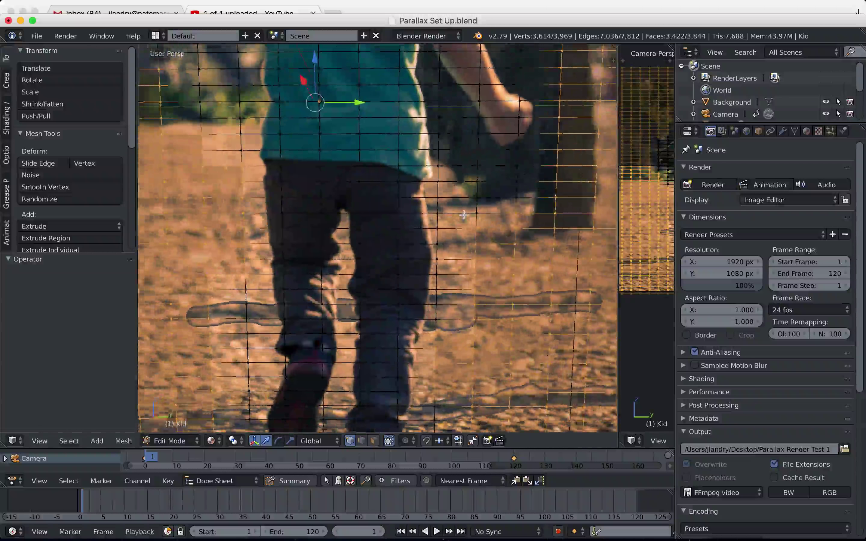
{"action": "scroll", "coordinate": [305, 305], "scroll_direction": "left", "scroll_amount": 6, "text": "shift"}
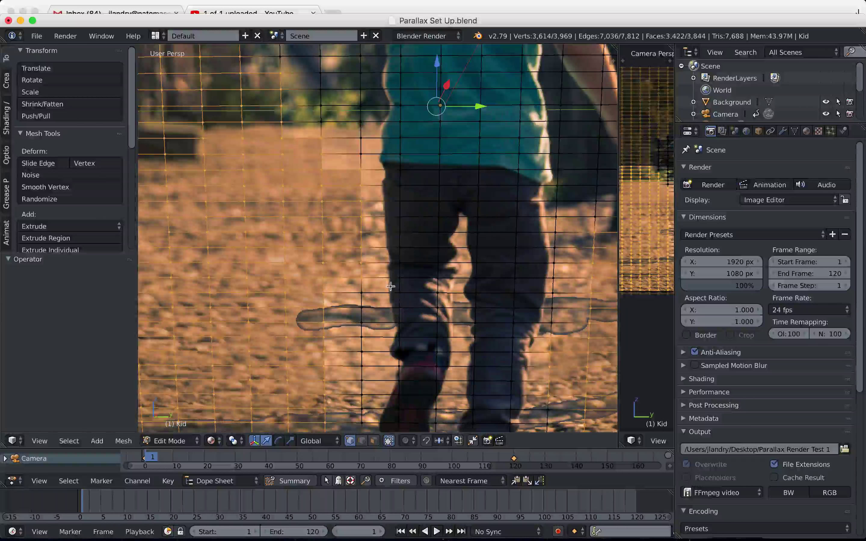
{"action": "scroll", "coordinate": [390, 269], "scroll_direction": "up", "scroll_amount": 2, "text": "shift"}
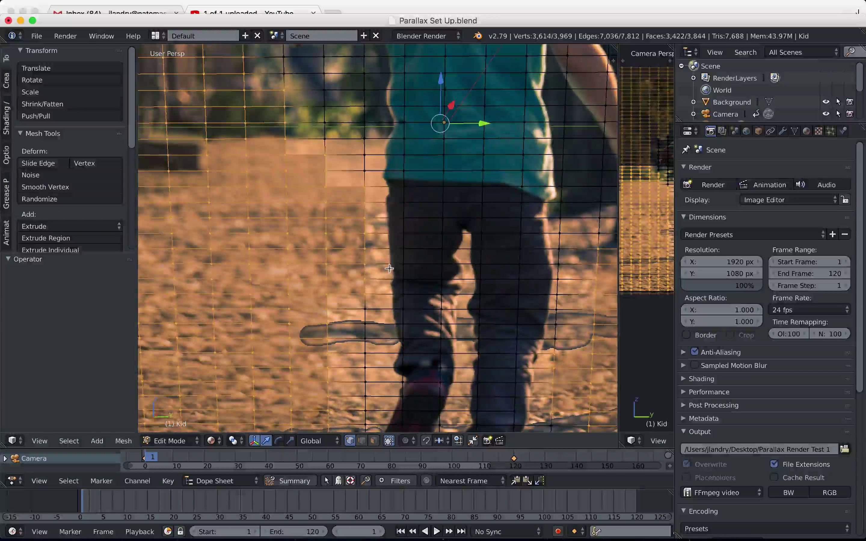
{"action": "scroll", "coordinate": [371, 246], "scroll_direction": "left", "scroll_amount": 4, "text": "ctrl"}
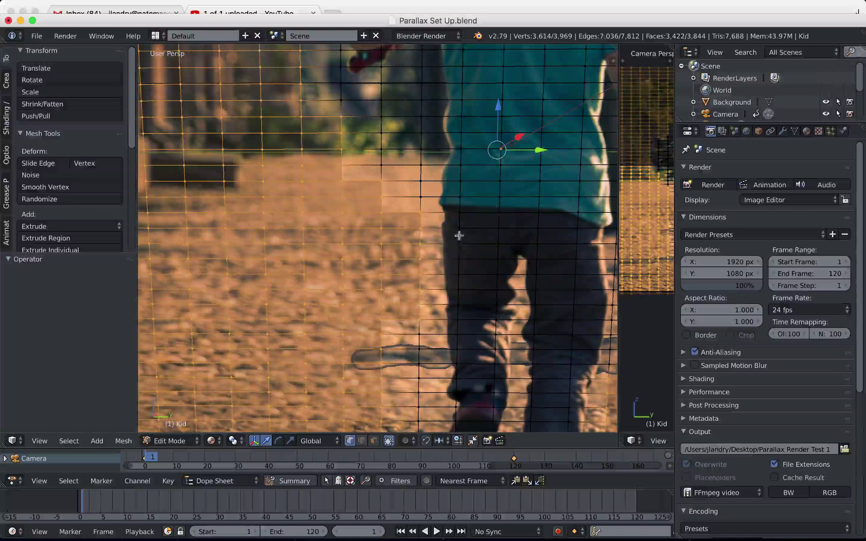
{"action": "scroll", "coordinate": [456, 256], "scroll_direction": "down", "scroll_amount": 2}
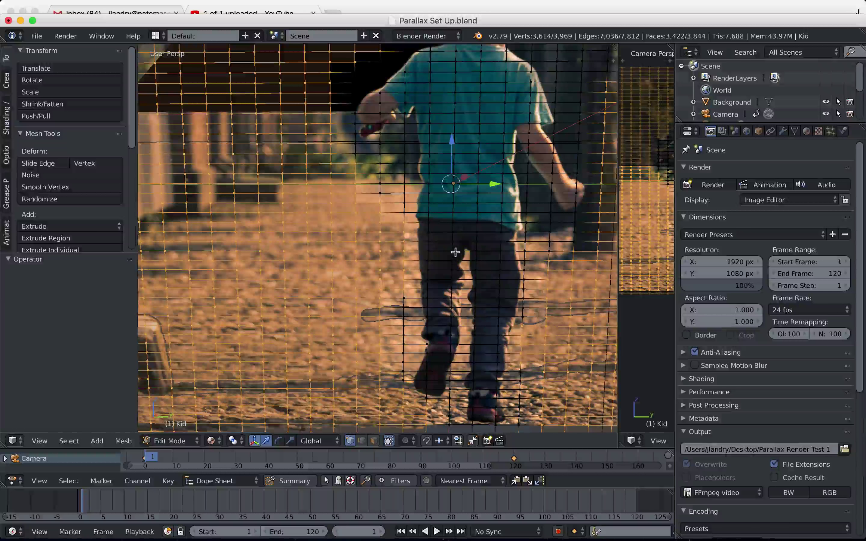
{"action": "scroll", "coordinate": [455, 252], "scroll_direction": "down", "scroll_amount": 2}
{"action": "middle_click_drag", "start_coordinate": [453, 233], "coordinate": [425, 256], "text": "shift"}
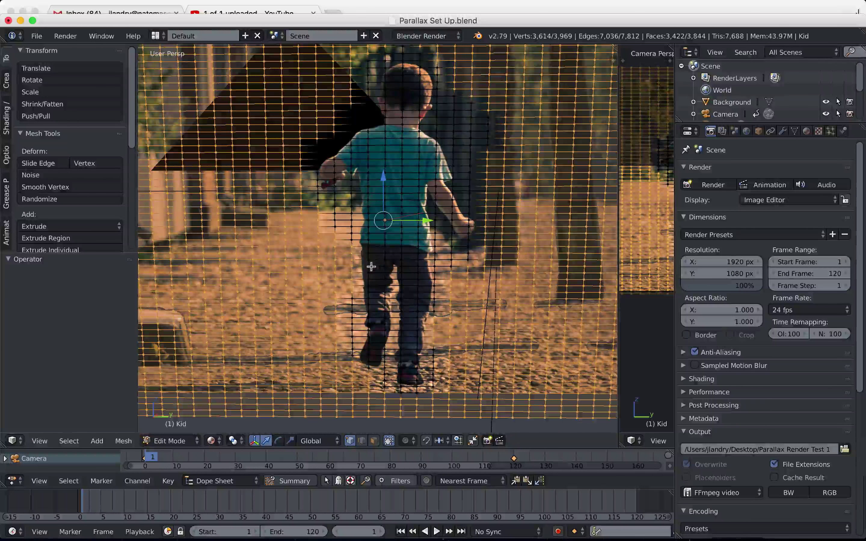
Circle-deselect the vertices along the kid's left side and beside his right arm.
{"action": "key", "text": "c"}
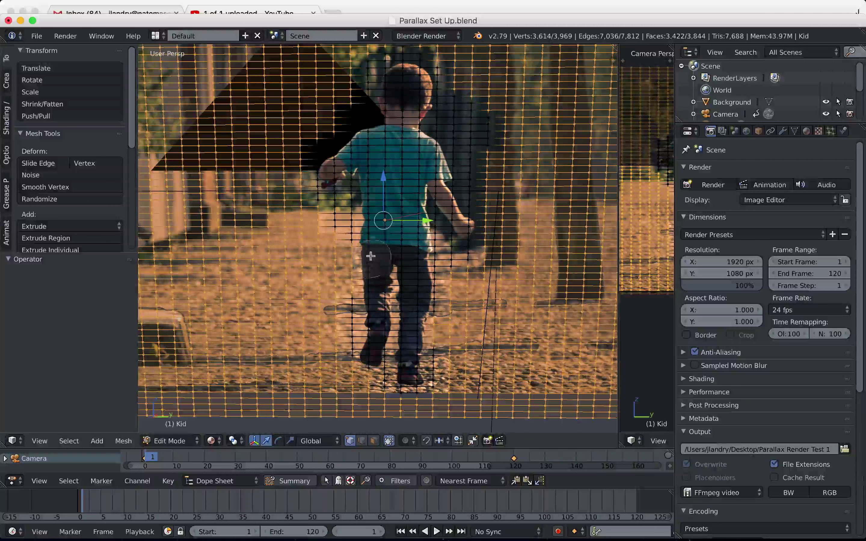
{"action": "mouse_move", "coordinate": [371, 256]}
{"action": "middle_mouse_down"}
{"action": "mouse_move", "coordinate": [358, 242]}
{"action": "mouse_move", "coordinate": [342, 269]}
{"action": "mouse_move", "coordinate": [338, 292]}
{"action": "mouse_move", "coordinate": [357, 306]}
{"action": "middle_mouse_up"}
{"action": "right_click", "coordinate": [358, 241]}
{"action": "key", "text": "c"}
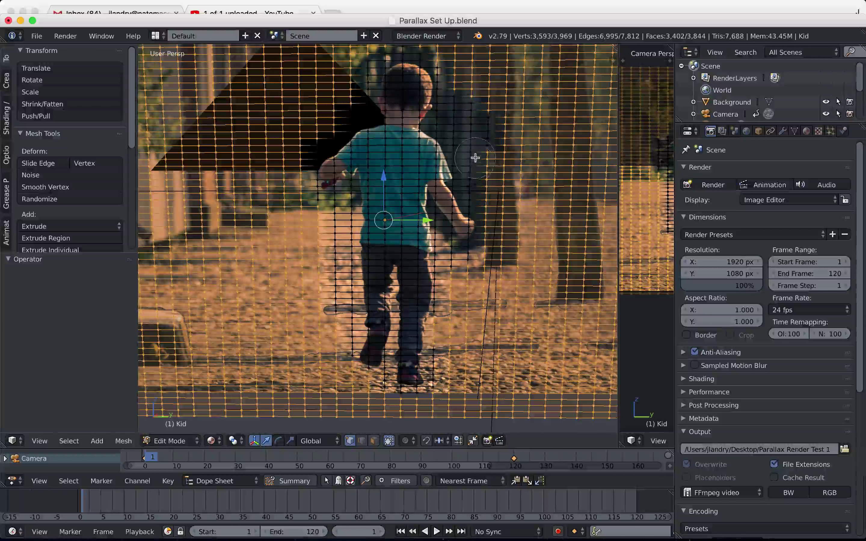
{"action": "mouse_move", "coordinate": [472, 201]}
{"action": "middle_mouse_down"}
{"action": "mouse_move", "coordinate": [473, 250]}
{"action": "mouse_move", "coordinate": [455, 266]}
{"action": "middle_mouse_up"}
{"action": "right_click", "coordinate": [474, 244]}
{"action": "key", "text": "c"}
{"action": "right_click", "coordinate": [490, 222]}
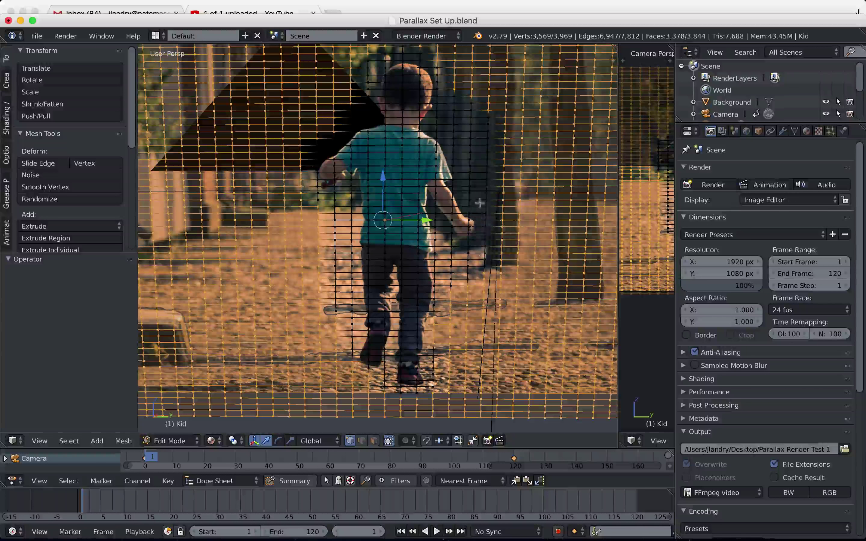
{"action": "key", "text": "c"}
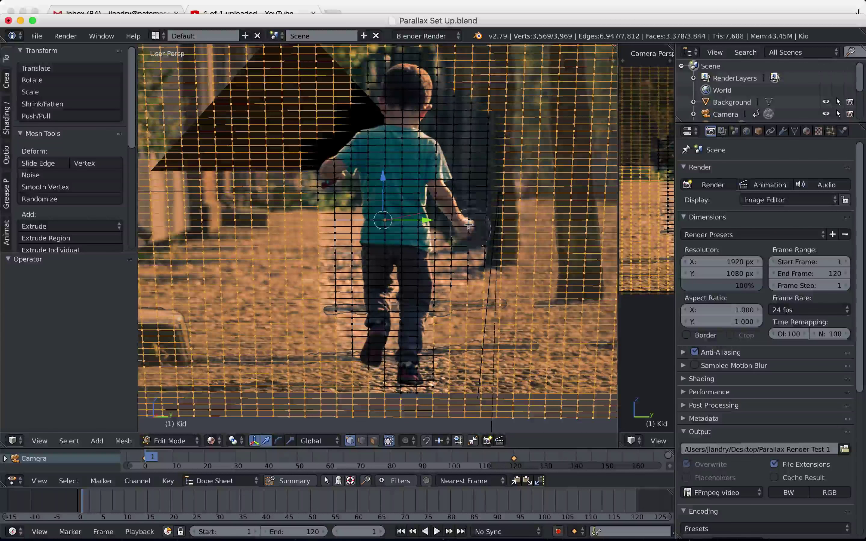
{"action": "right_click", "coordinate": [444, 247]}
Deselect the vertices over the kid's legs and shoulder, leaving 3,514 of 3,969 selected.
{"action": "mouse_move", "coordinate": [433, 306]}
{"action": "middle_mouse_down"}
{"action": "mouse_move", "coordinate": [441, 297]}
{"action": "mouse_move", "coordinate": [448, 317]}
{"action": "mouse_move", "coordinate": [439, 365]}
{"action": "mouse_move", "coordinate": [392, 395]}
{"action": "mouse_move", "coordinate": [354, 361]}
{"action": "mouse_move", "coordinate": [340, 322]}
{"action": "mouse_move", "coordinate": [349, 290]}
{"action": "middle_mouse_up"}
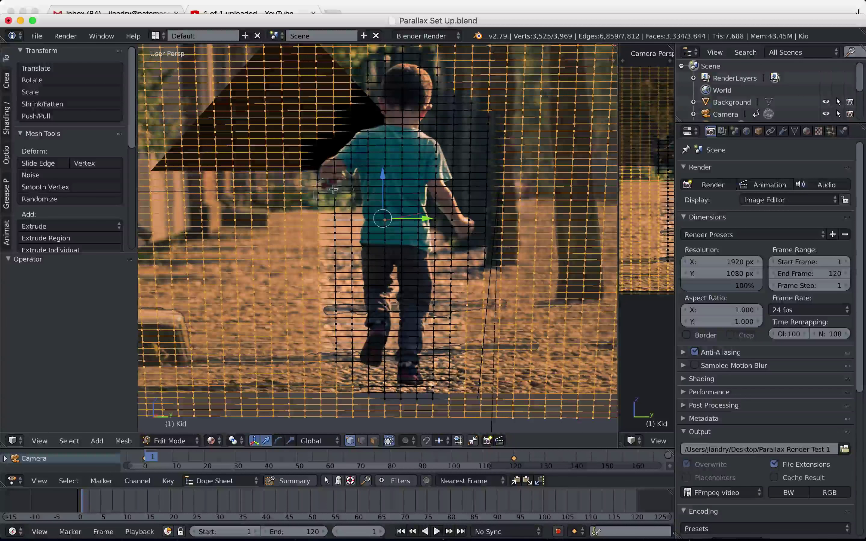
{"action": "mouse_move", "coordinate": [334, 147]}
{"action": "middle_mouse_down"}
{"action": "mouse_move", "coordinate": [387, 118]}
{"action": "mouse_move", "coordinate": [415, 79]}
{"action": "mouse_move", "coordinate": [432, 76]}
{"action": "mouse_move", "coordinate": [446, 94]}
{"action": "mouse_move", "coordinate": [401, 65]}
{"action": "mouse_move", "coordinate": [390, 70]}
{"action": "mouse_move", "coordinate": [423, 66]}
{"action": "mouse_move", "coordinate": [412, 54]}
{"action": "mouse_move", "coordinate": [358, 115]}
{"action": "mouse_move", "coordinate": [416, 192]}
{"action": "middle_mouse_up"}
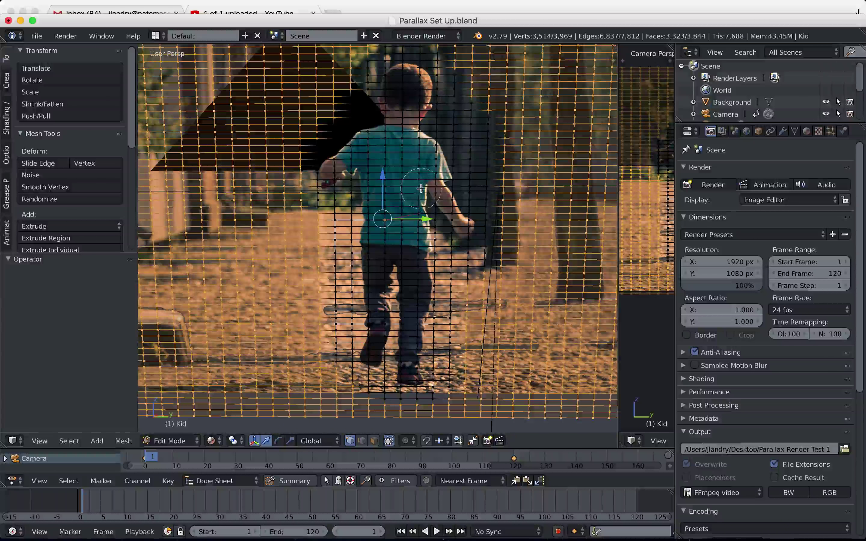
{"action": "key", "text": "Escape"}
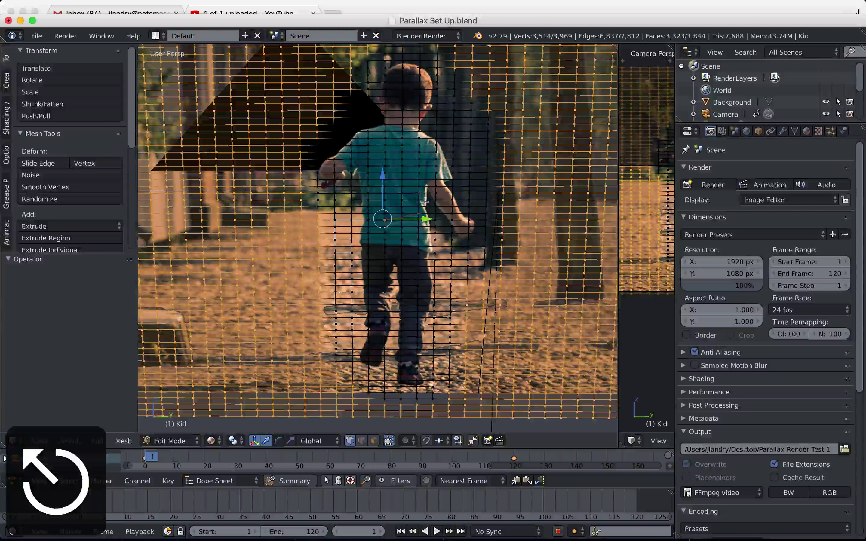
Delete the selected background vertices and return to Object Mode to view the boy-shaped cutout at an angle.
{"action": "key", "text": "x"}
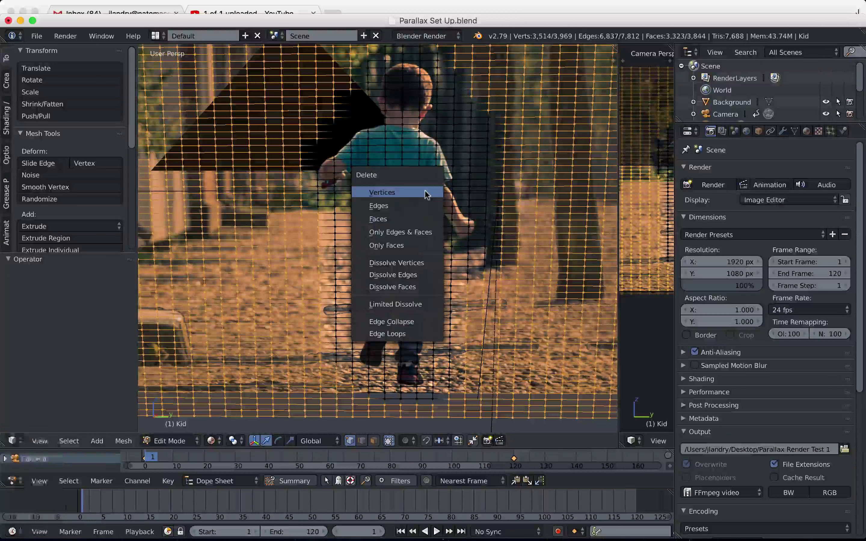
{"action": "left_click", "coordinate": [425, 191]}
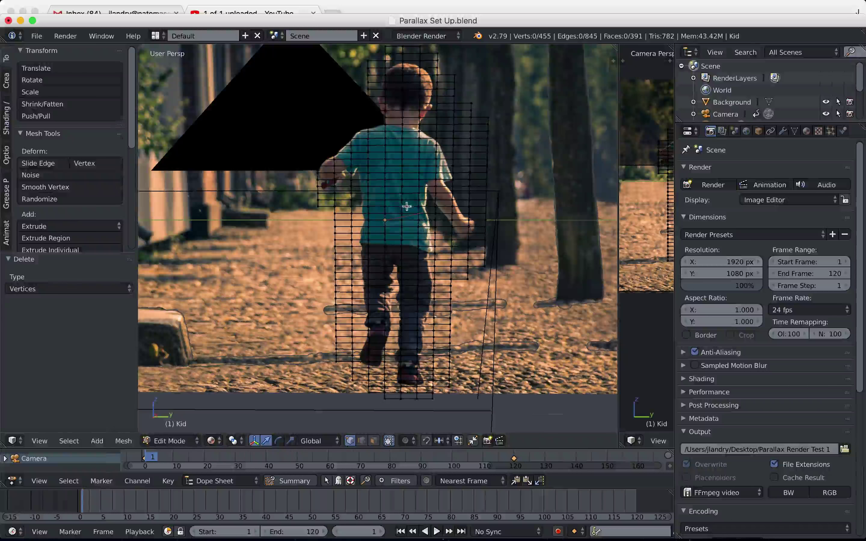
{"action": "key", "text": "Tab"}
{"action": "middle_click_drag", "start_coordinate": [428, 194], "coordinate": [373, 247]}
{"action": "scroll", "coordinate": [378, 231], "scroll_direction": "down", "scroll_amount": 3}
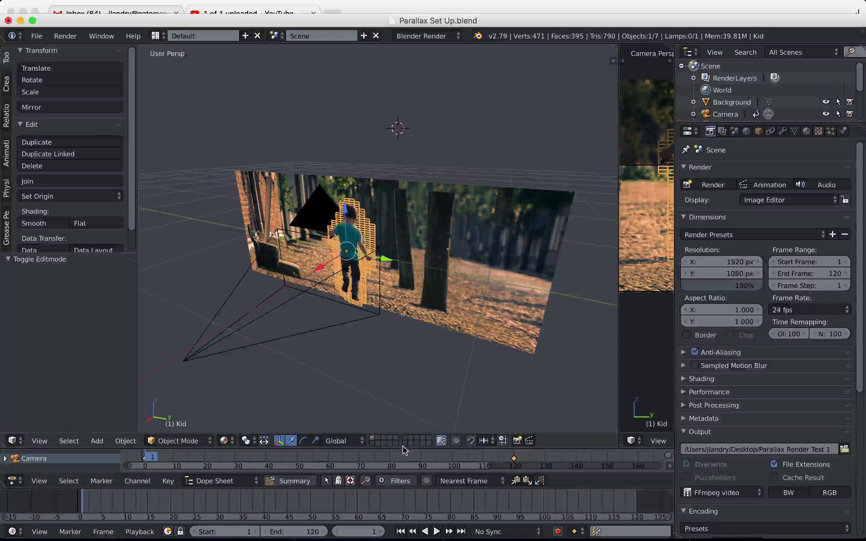
Raise the Dope Sheet border to show the camera keys at frames 1 and 120, then orbit the view.
{"action": "left_click_drag", "start_coordinate": [403, 449], "coordinate": [407, 405]}
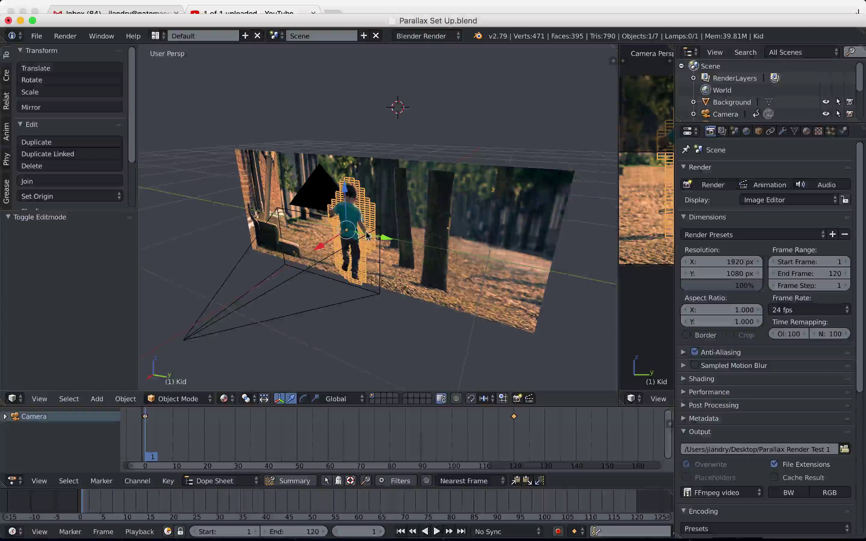
{"action": "mouse_move", "coordinate": [367, 237]}
{"action": "middle_mouse_down"}
{"action": "mouse_move", "coordinate": [353, 240]}
{"action": "mouse_move", "coordinate": [364, 240]}
{"action": "middle_mouse_up"}
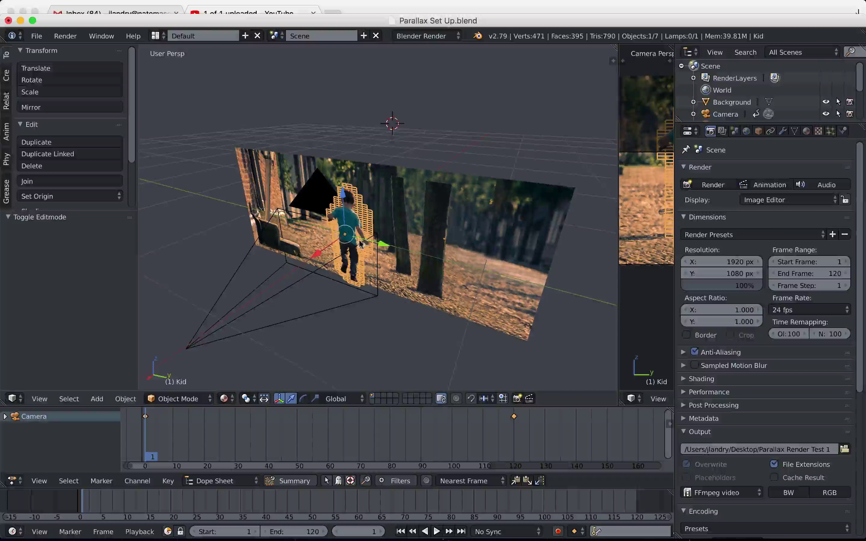